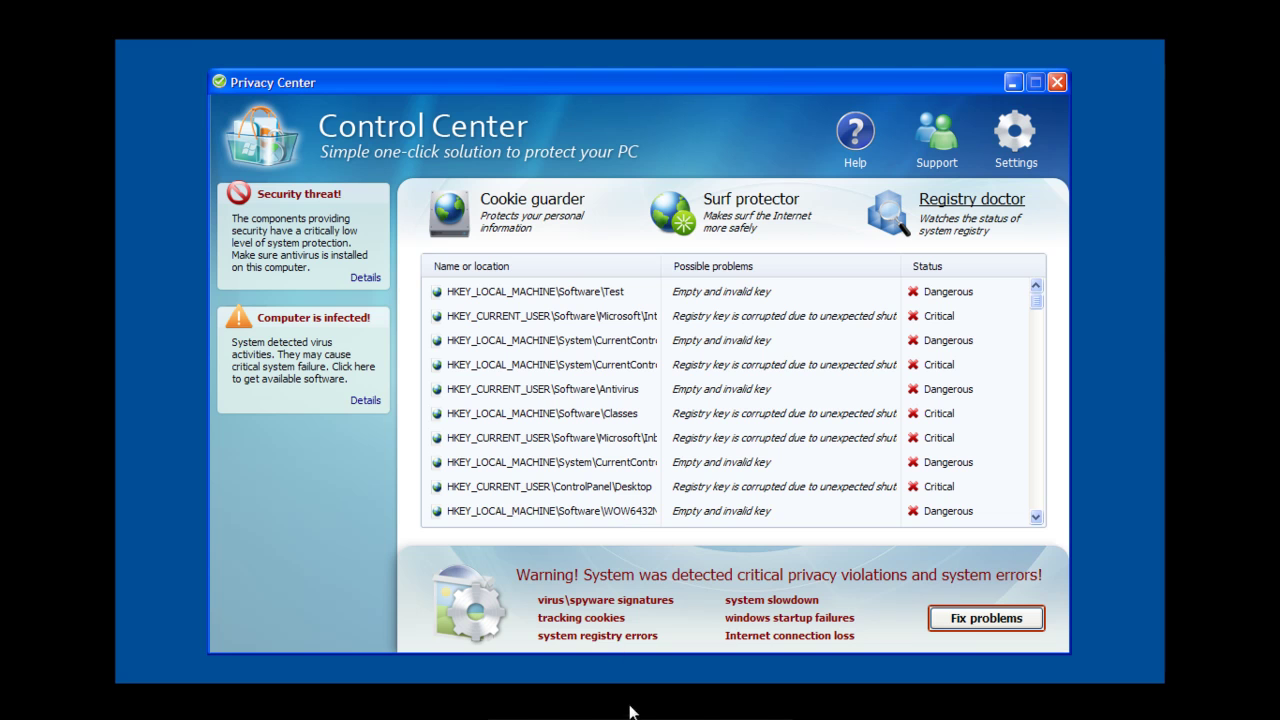
Open Windows Task Manager inside the XP (Control Center) virtual machine through the guest's security screen.
mouse_move(632, 712)
click(543, 710)
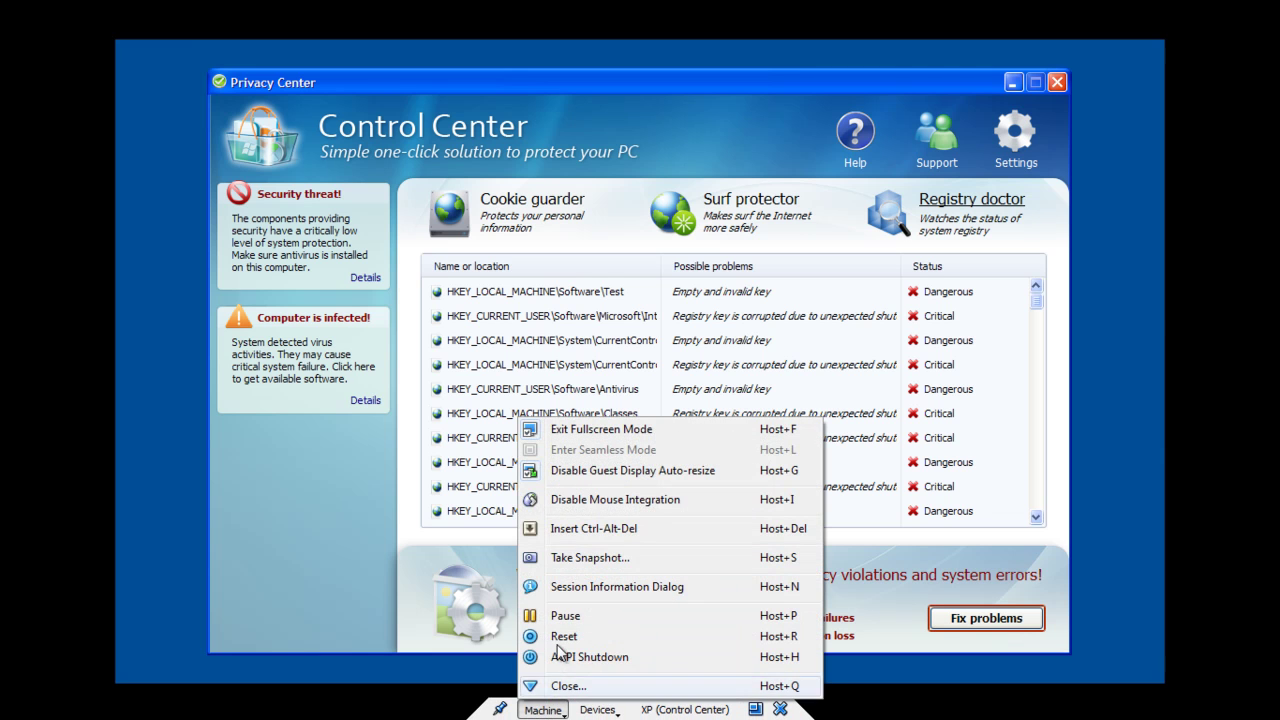
click(553, 530)
click(638, 418)
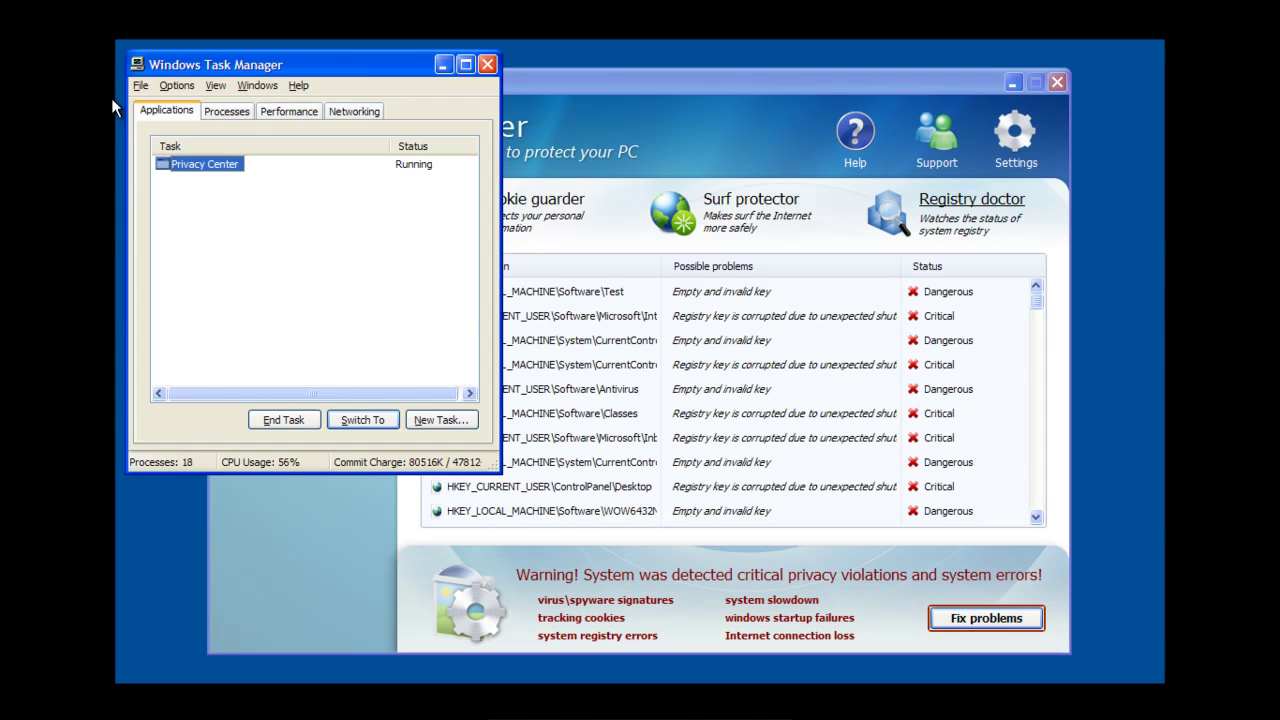
Start explorer.exe as a new task to load the desktop, and close Windows Task Manager.
click(140, 86)
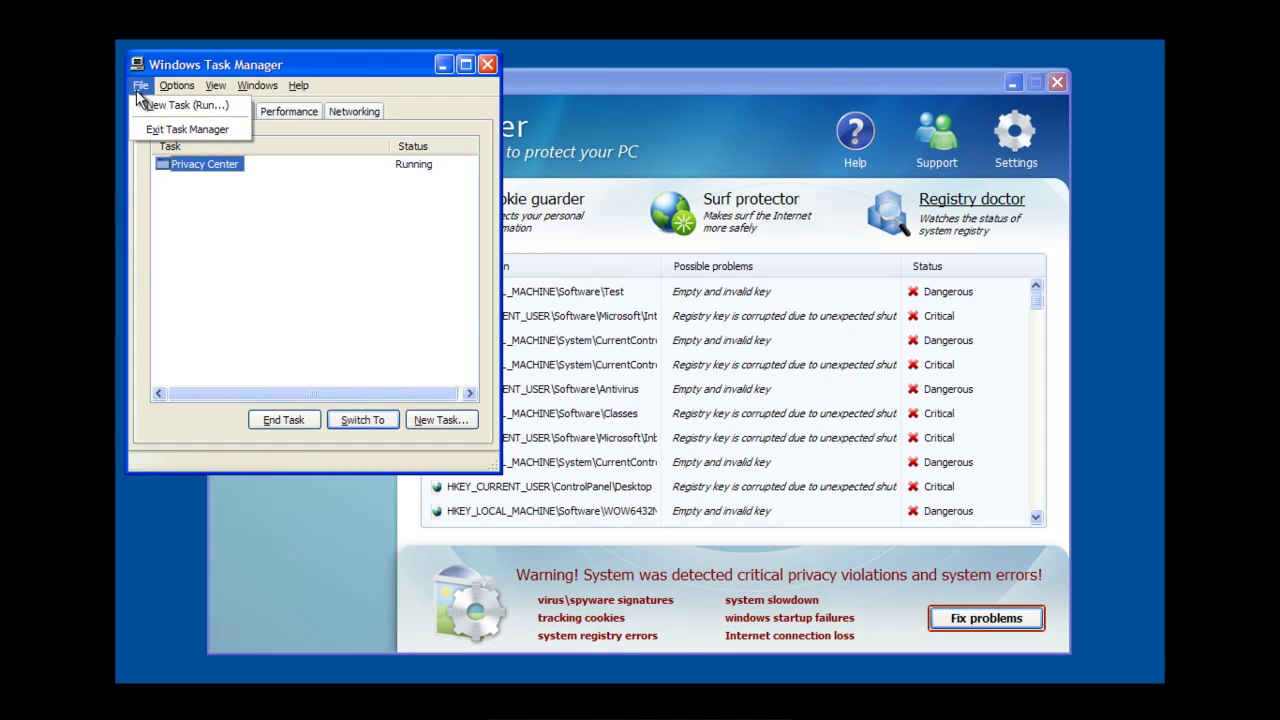
click(142, 100)
text(exp)
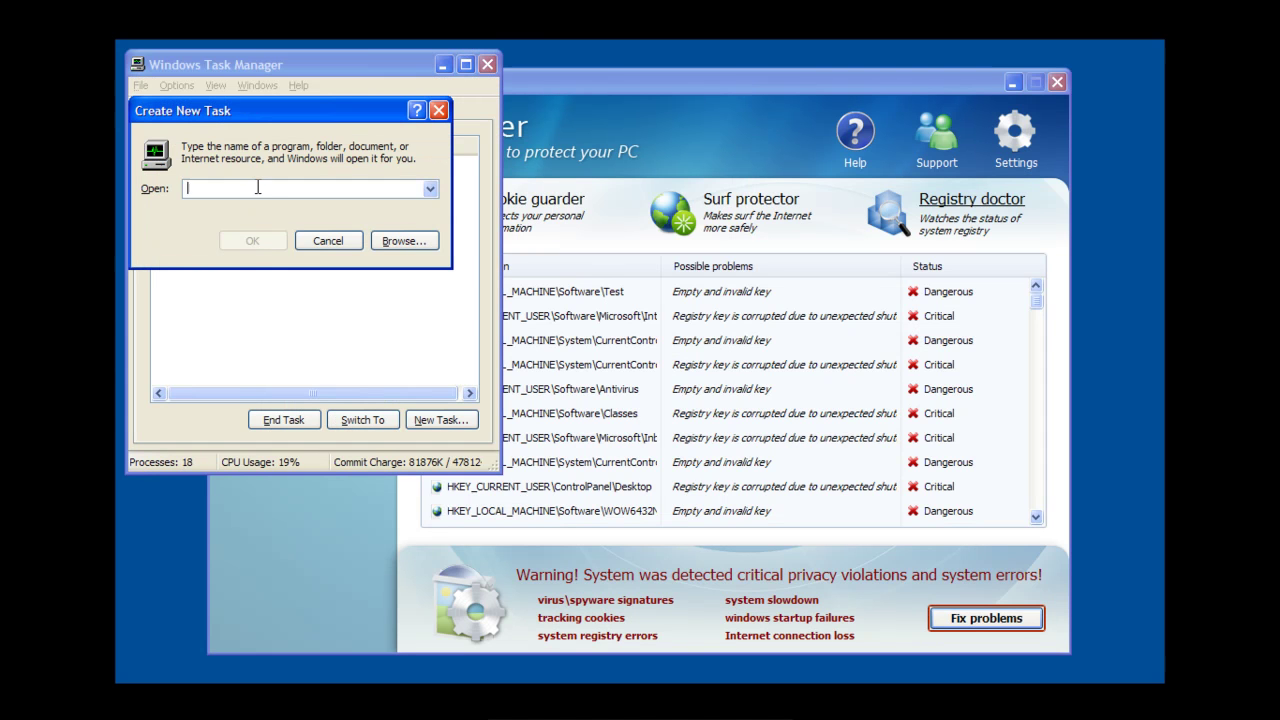
text(lorer)
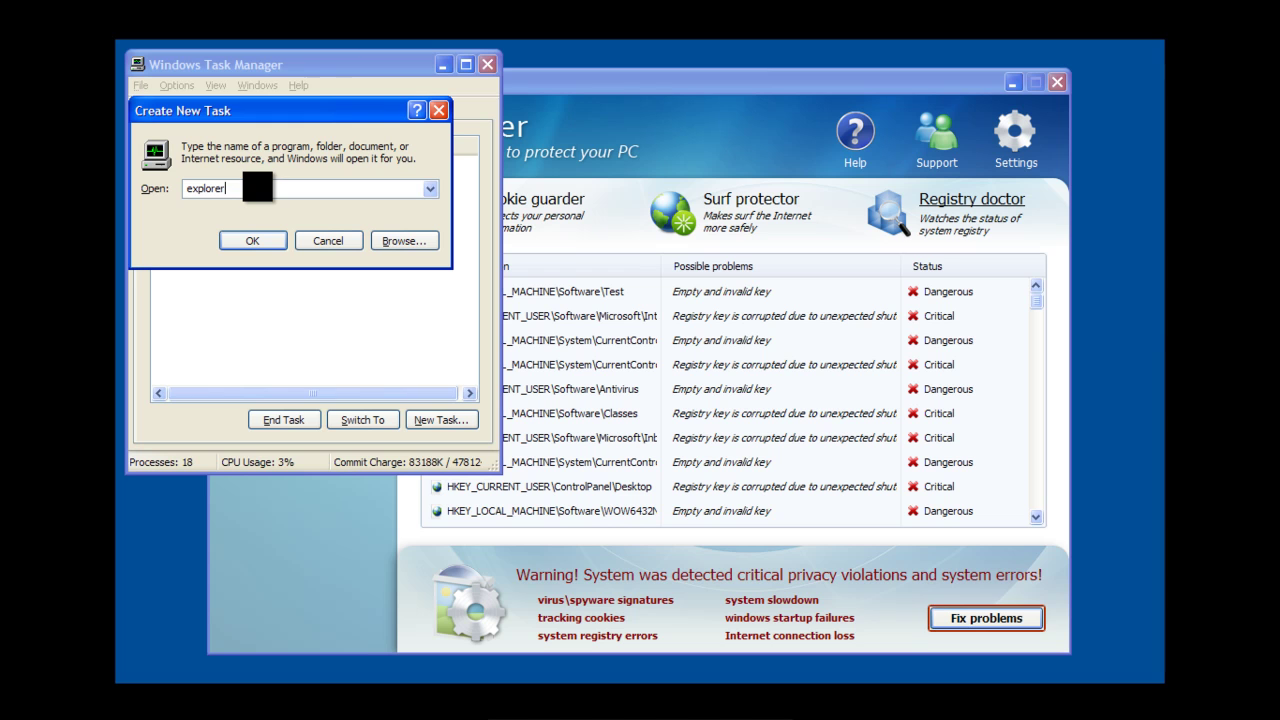
text(.exe)
click(251, 240)
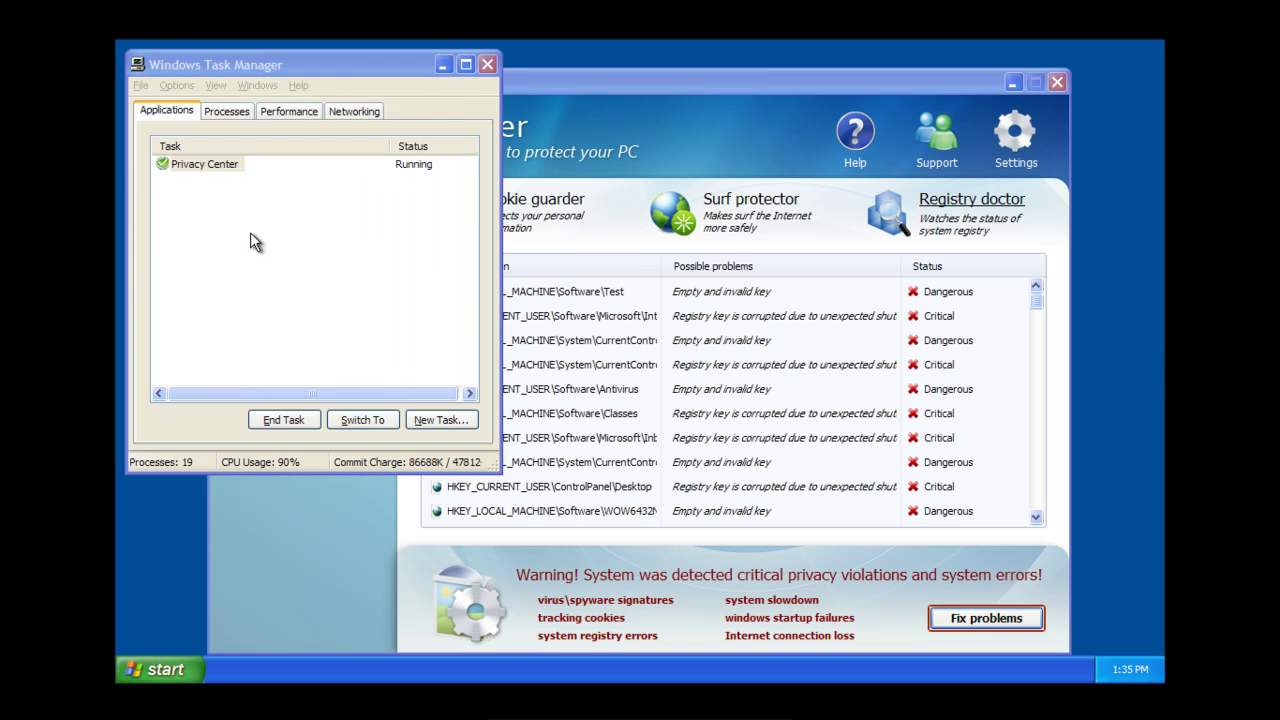
click(487, 66)
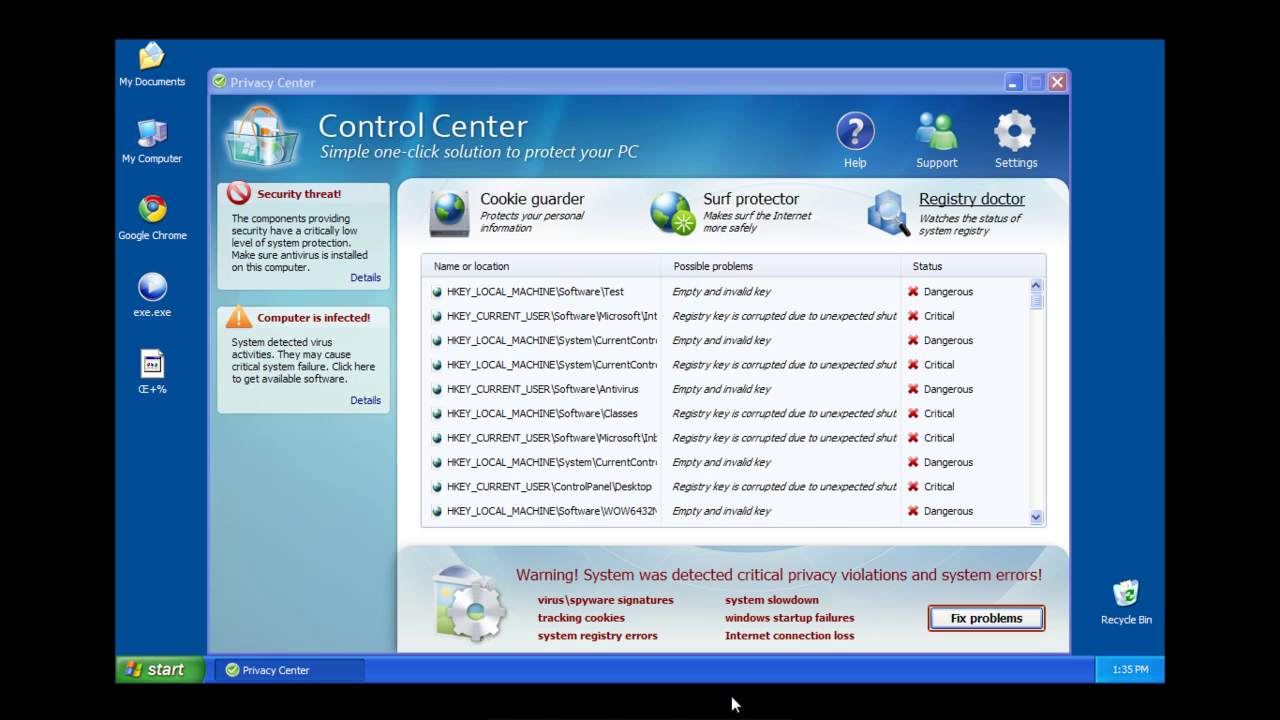
Minimize the Privacy Center window to clear the desktop.
mouse_move(731, 697)
key(super)
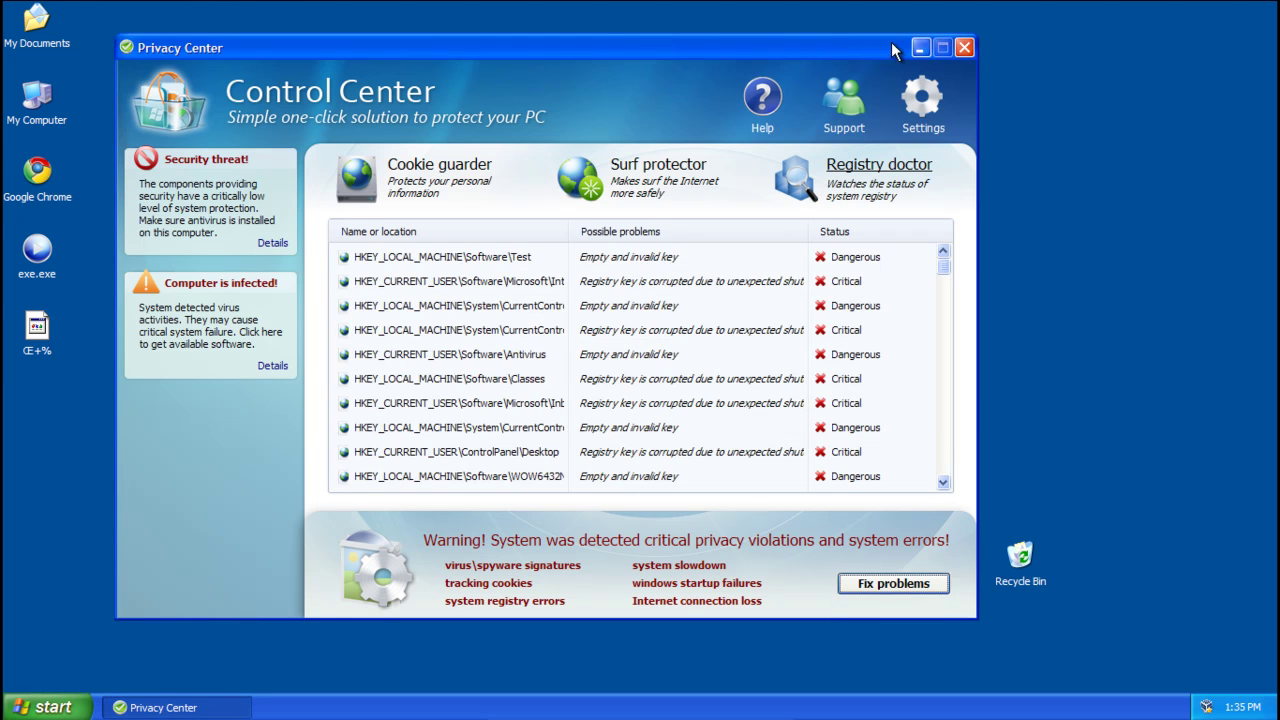
click(920, 47)
Open Google Chrome, save the iExplore.exe download to the desktop, and close the browser.
click(45, 707)
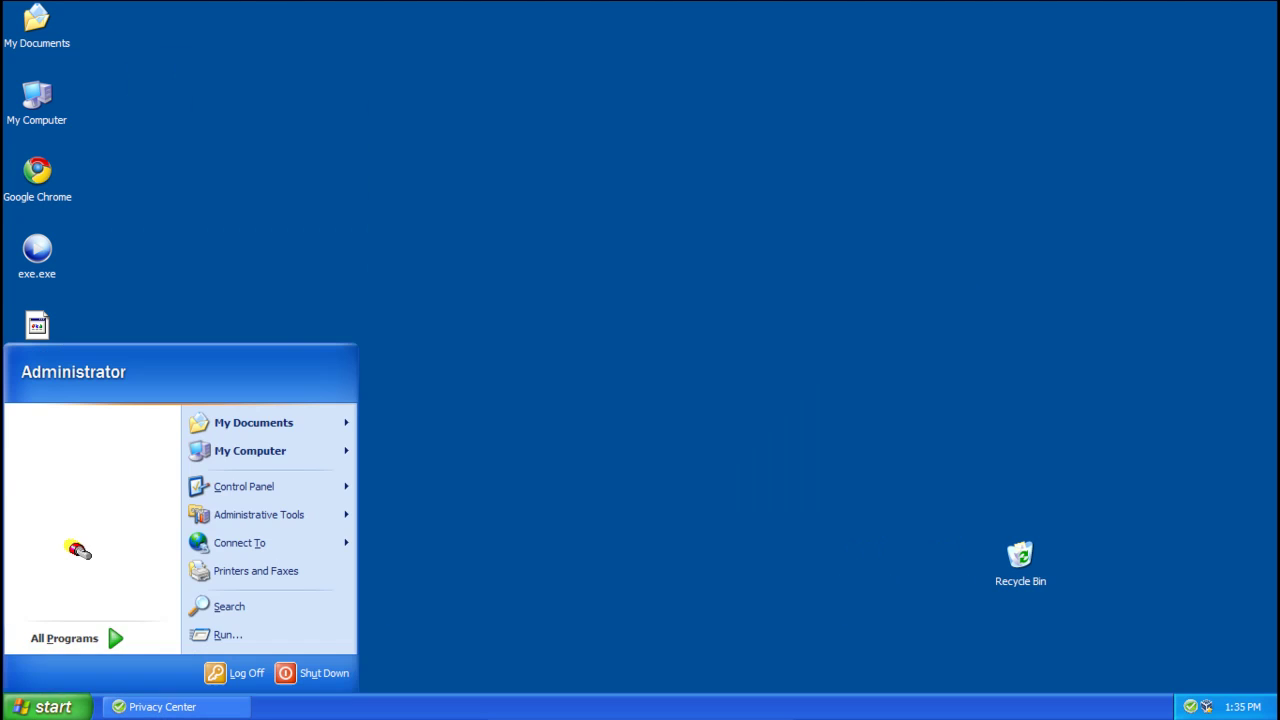
click(57, 428)
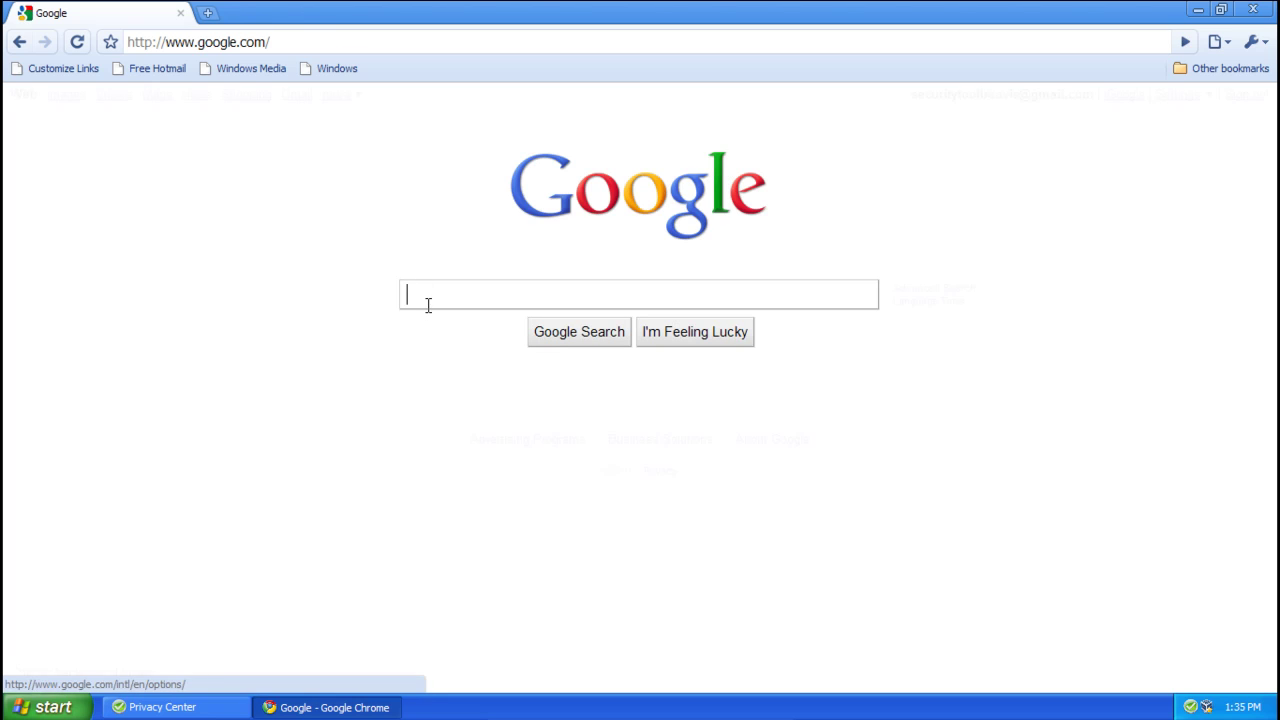
click(294, 673)
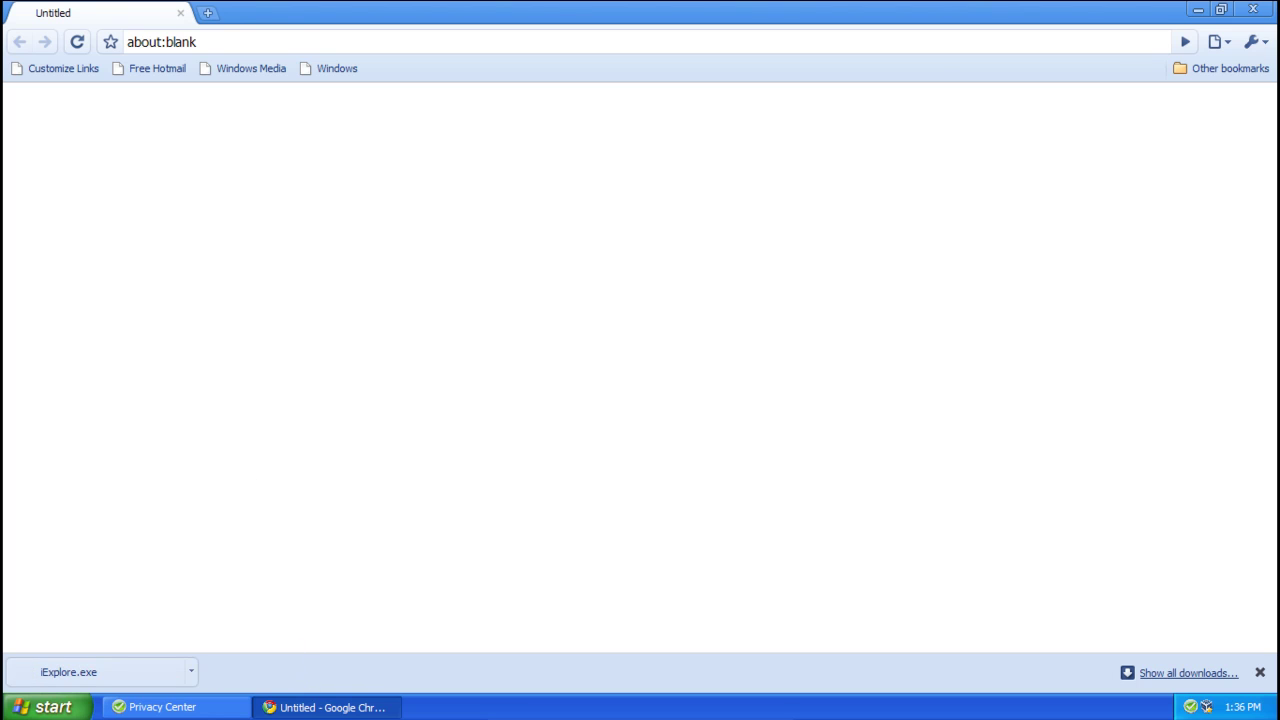
click(1255, 9)
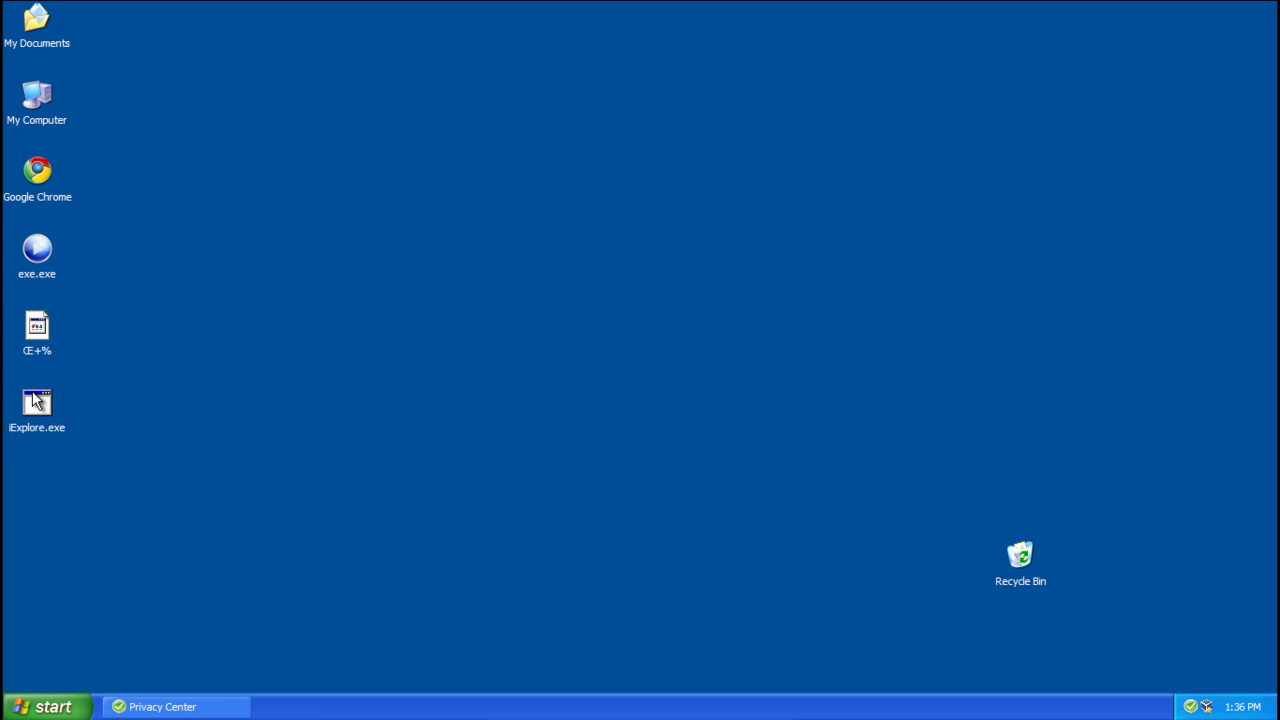
Run iExplore.exe from the desktop and allow it through the unknown-publisher security warning.
click(37, 400)
double_click(37, 400)
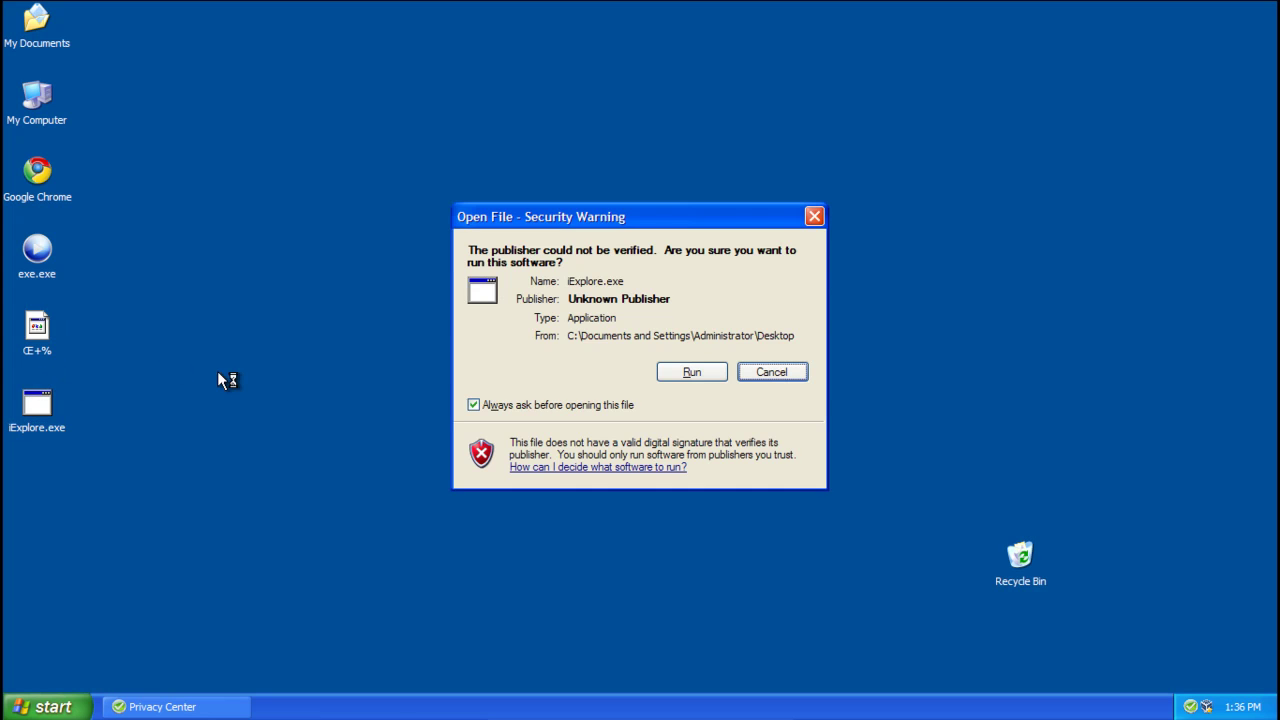
click(681, 377)
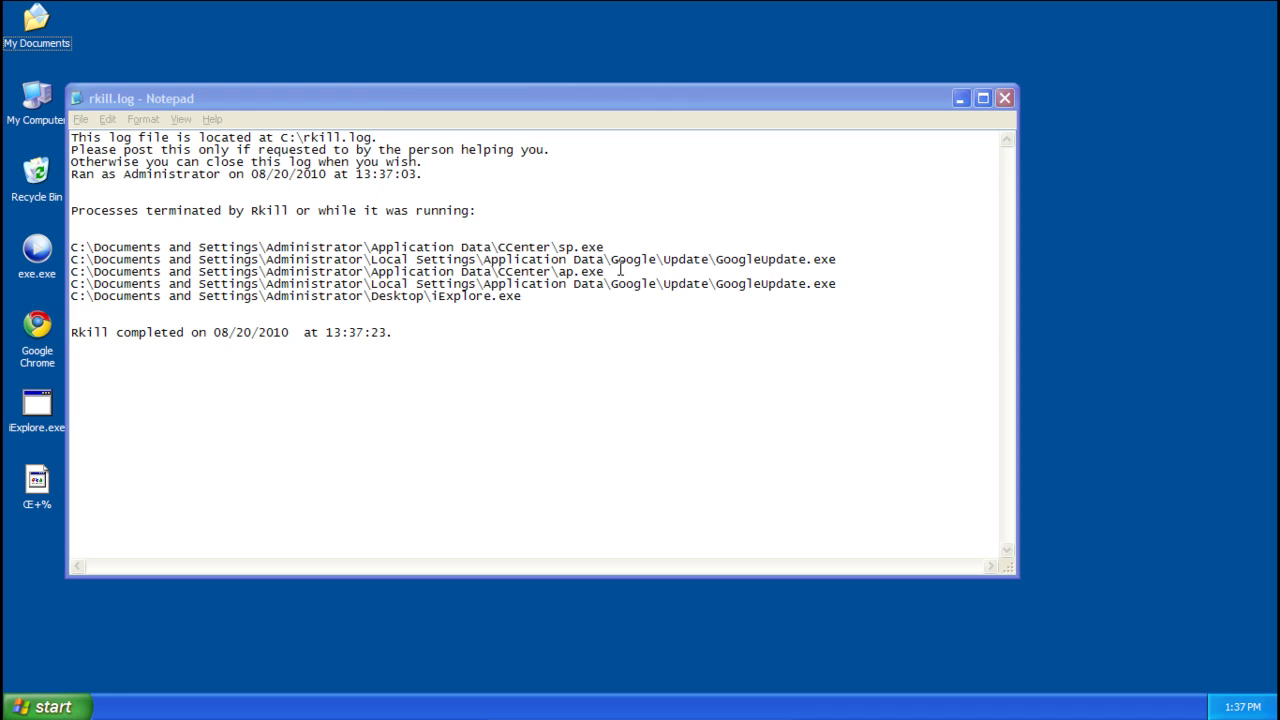
Examine the CCenter ap.exe and sp.exe entries among the terminated processes in rkill.log, and close the log.
drag(620, 268, 313, 278)
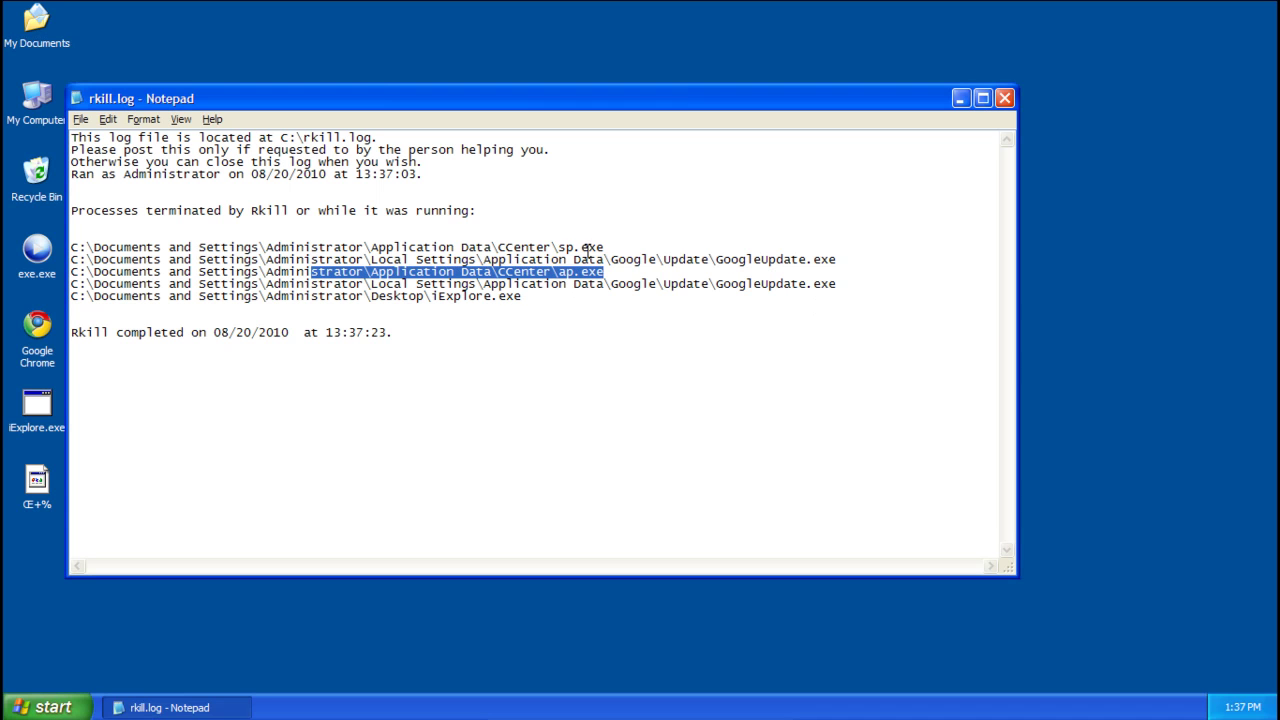
drag(608, 247, 519, 247)
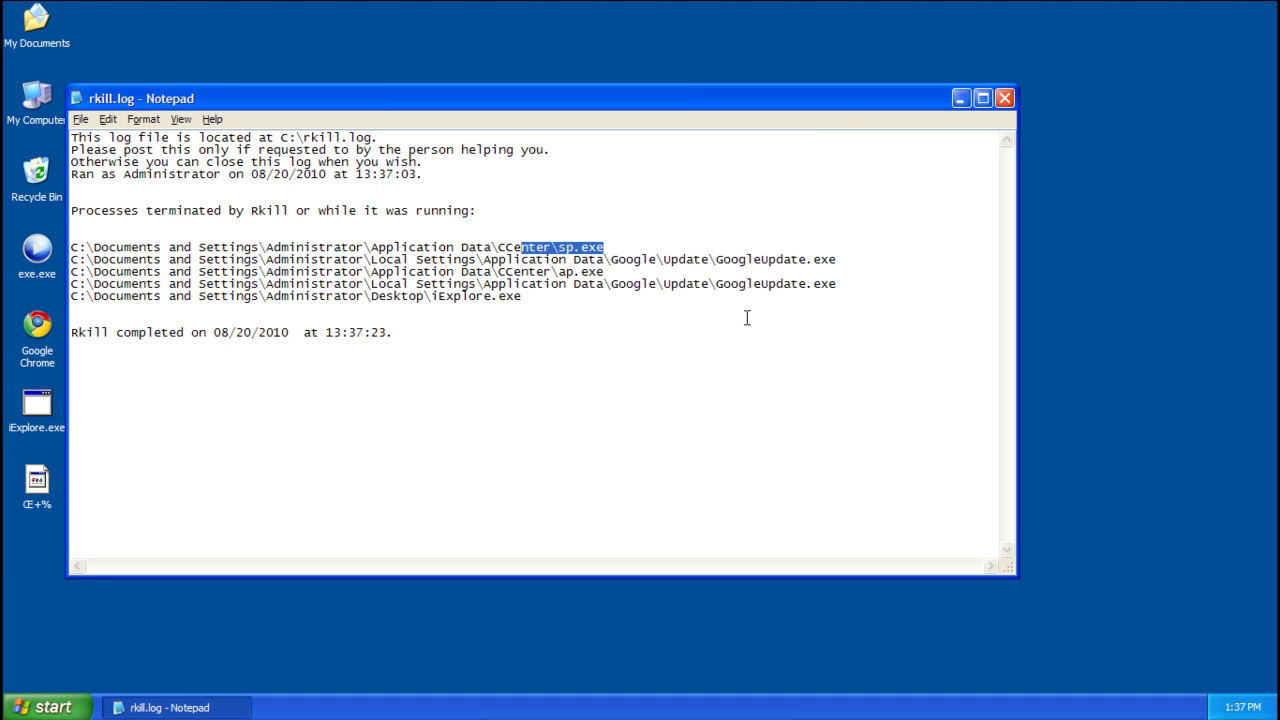
click(1004, 98)
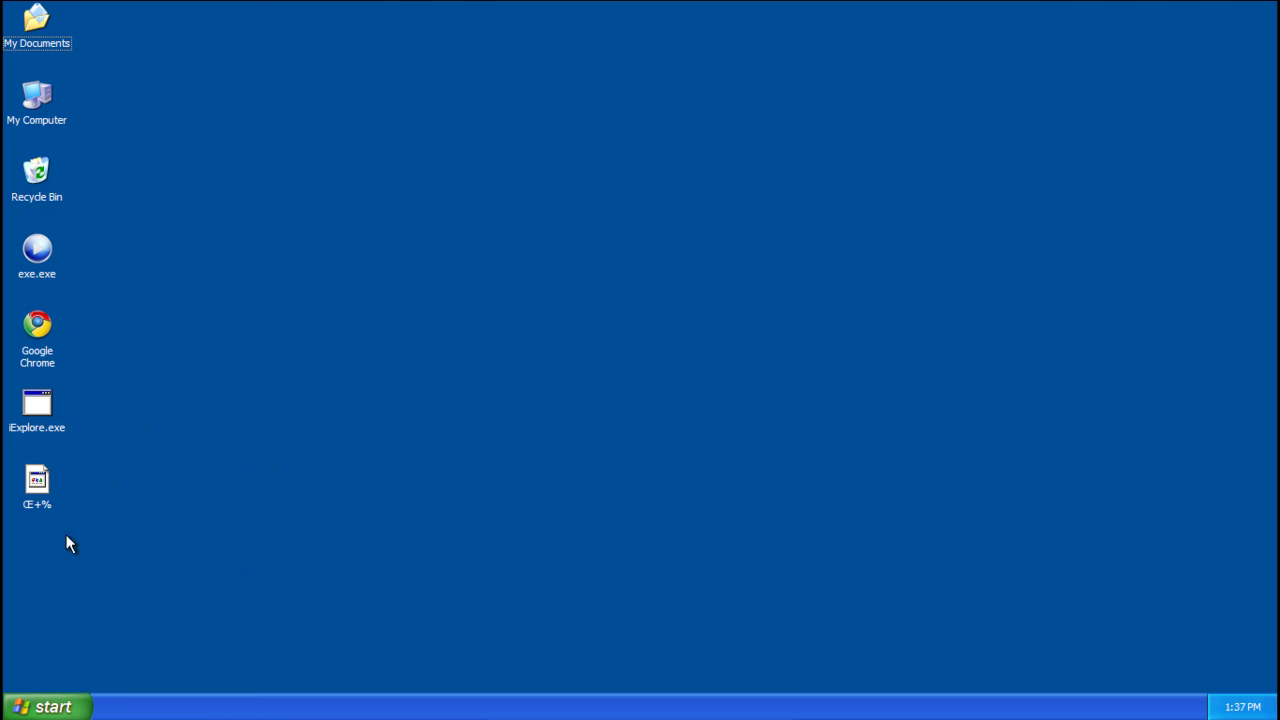
Open Google Chrome and go to malwarebytes.org/mbam-download.php.
double_click(31, 330)
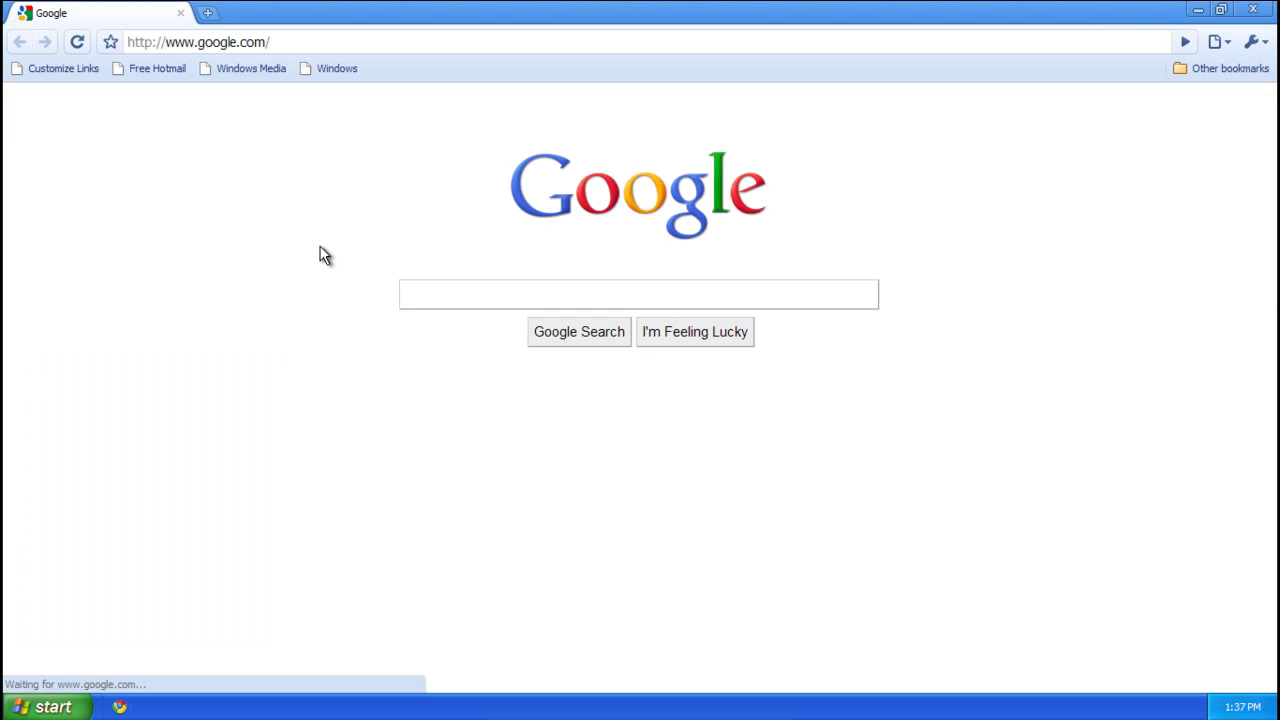
click(258, 43)
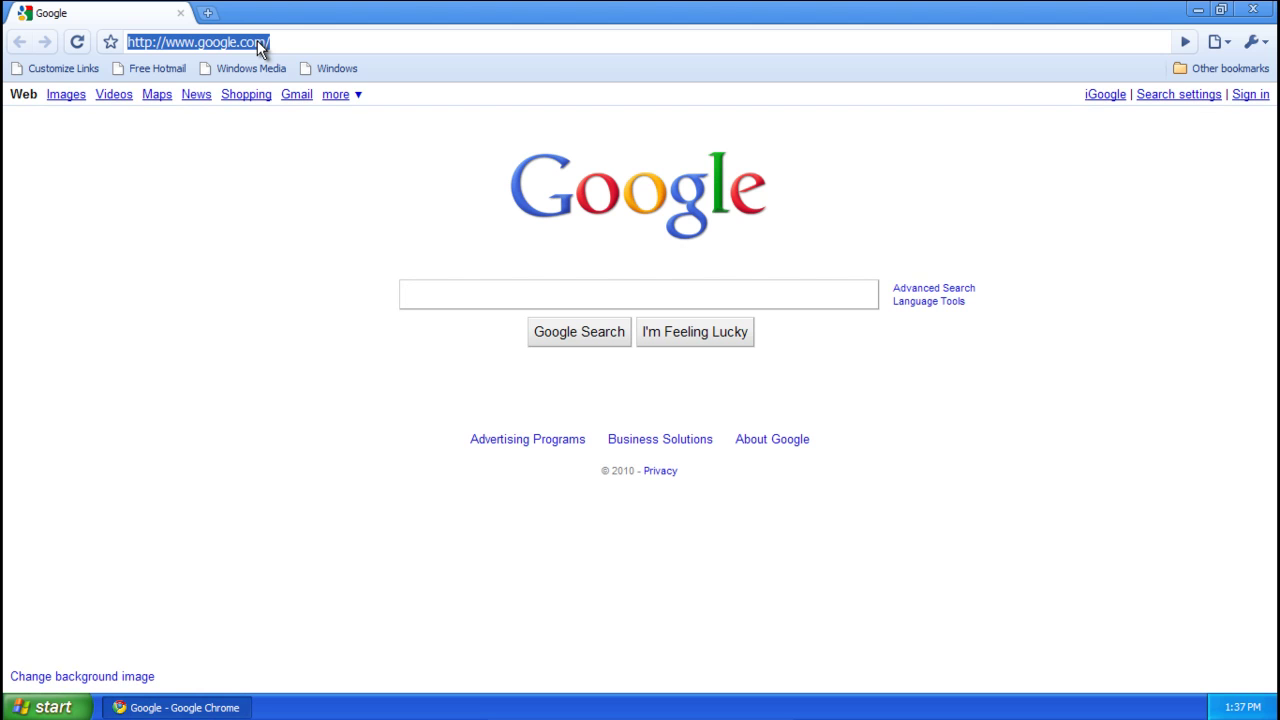
text(ma)
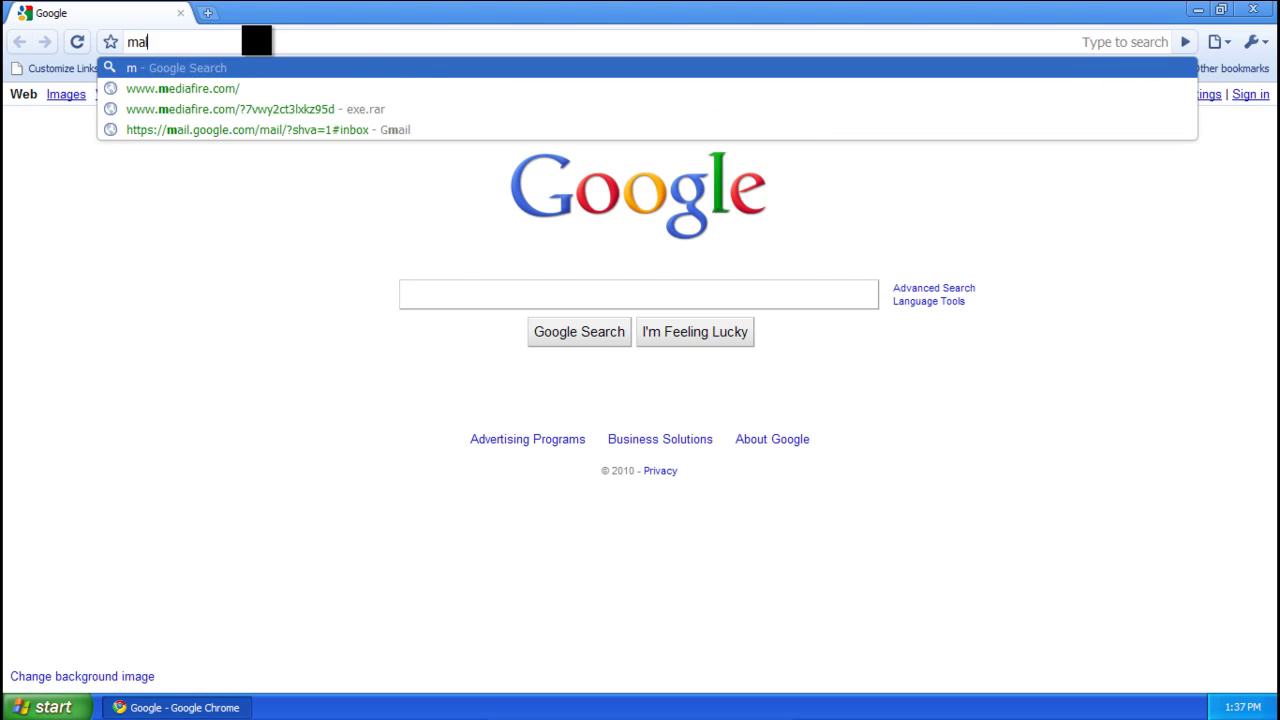
text(lwarebytes.or)
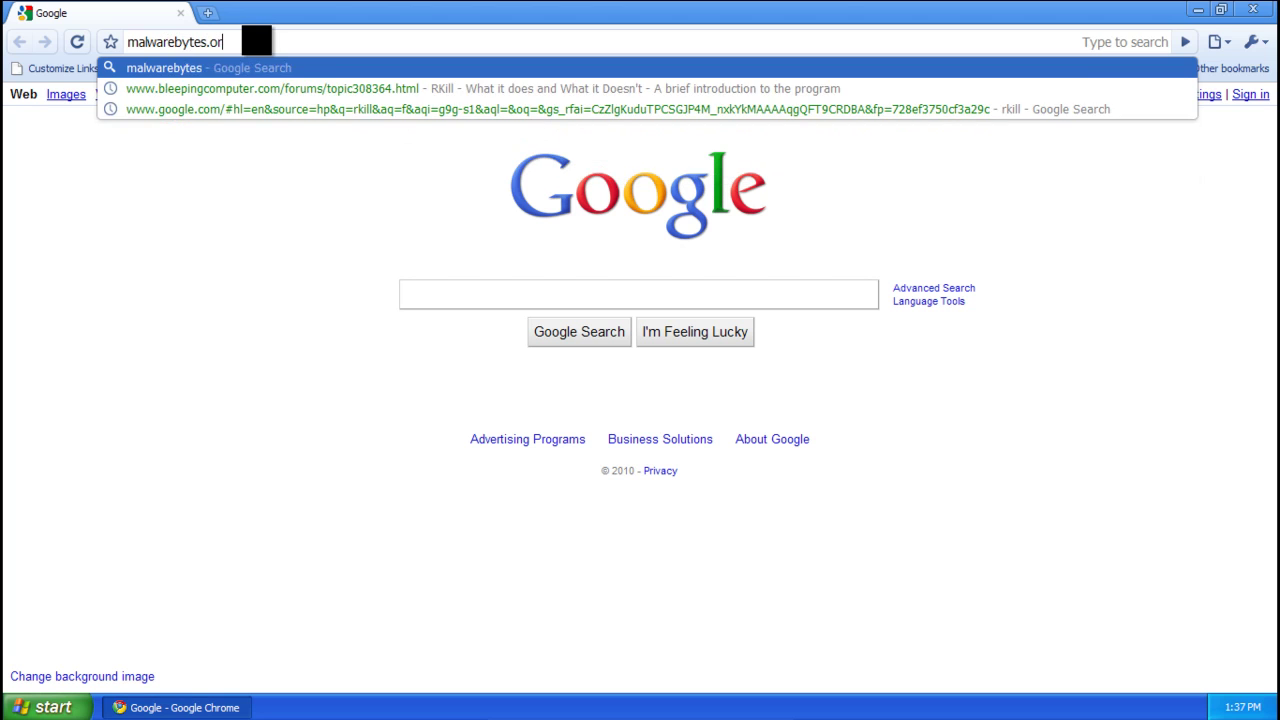
text(g/mbab)
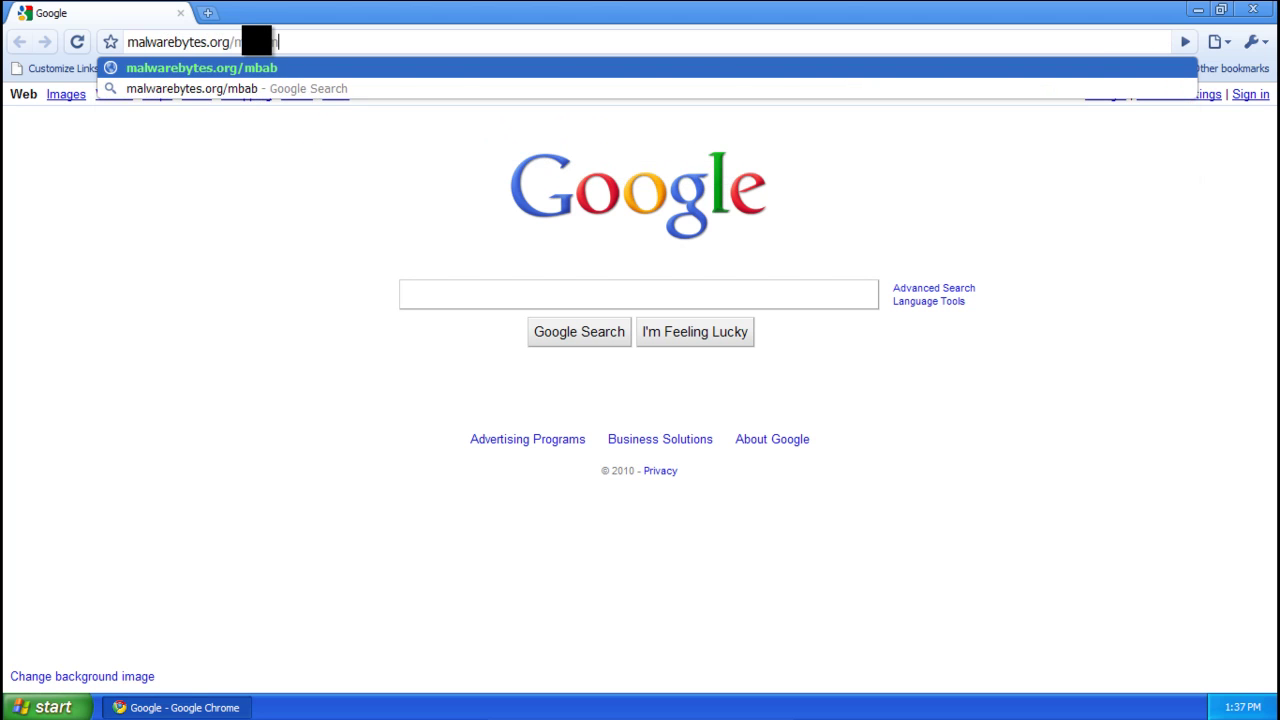
text(m)
key(BackSpace)
key(BackSpace)
text(m)
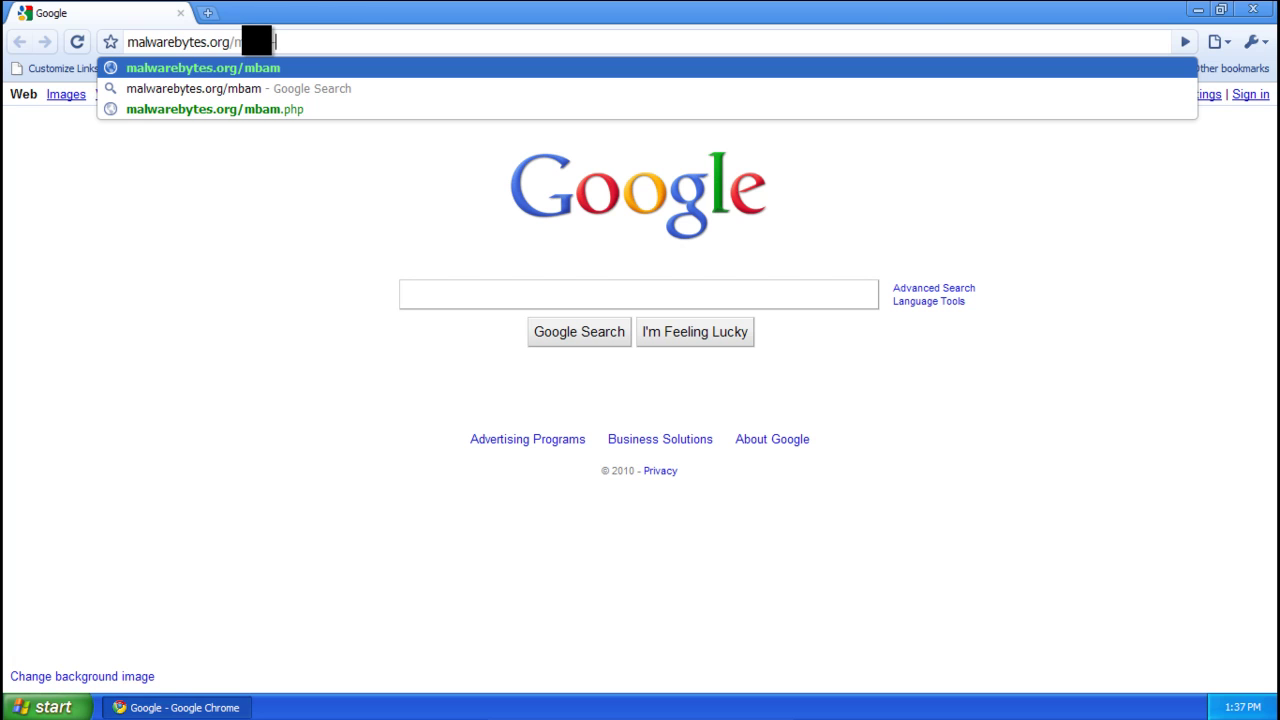
text(-download.p)
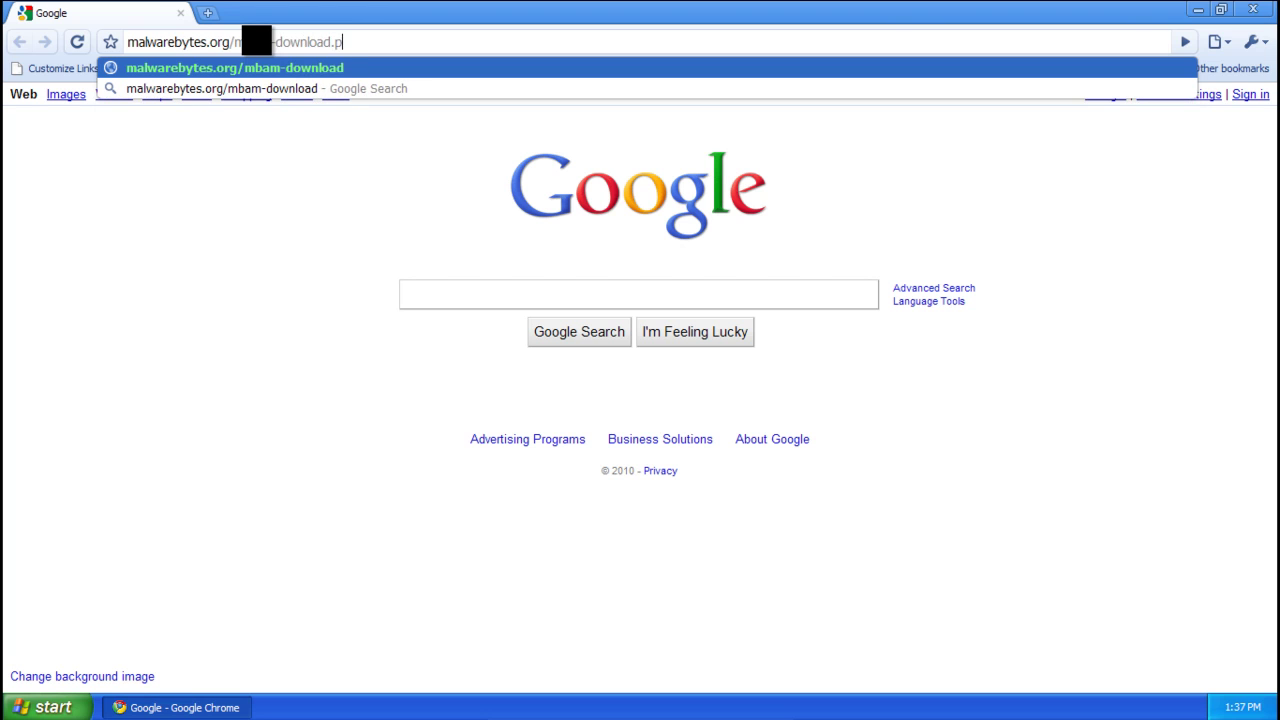
text(hp)
key(Return)
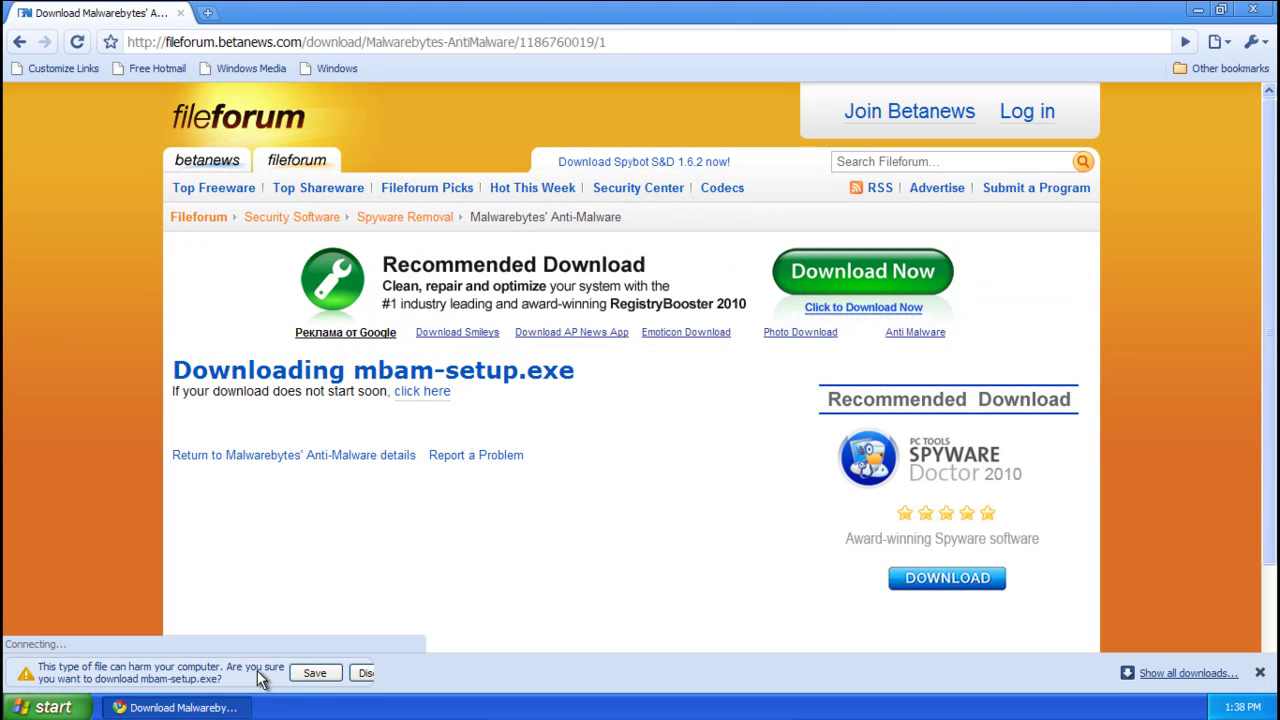
Save the mbam-setup.exe download, and run it from the desktop after closing the browser.
click(309, 674)
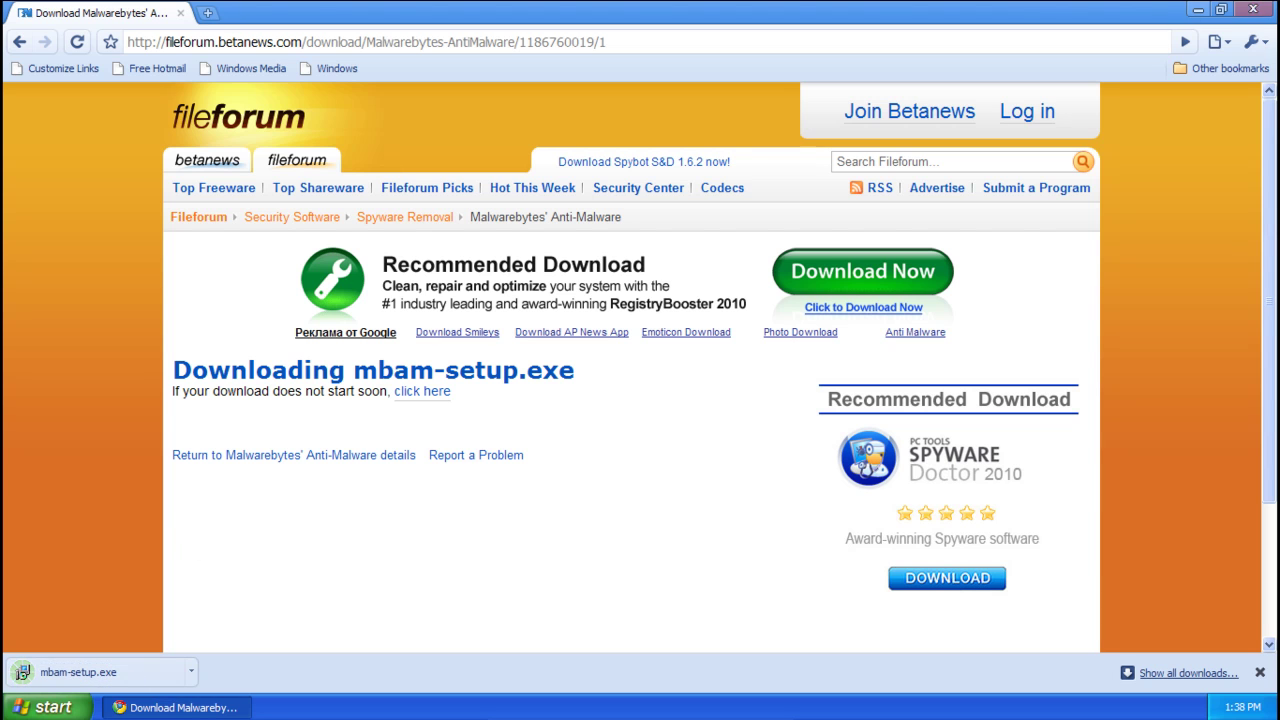
click(1249, 9)
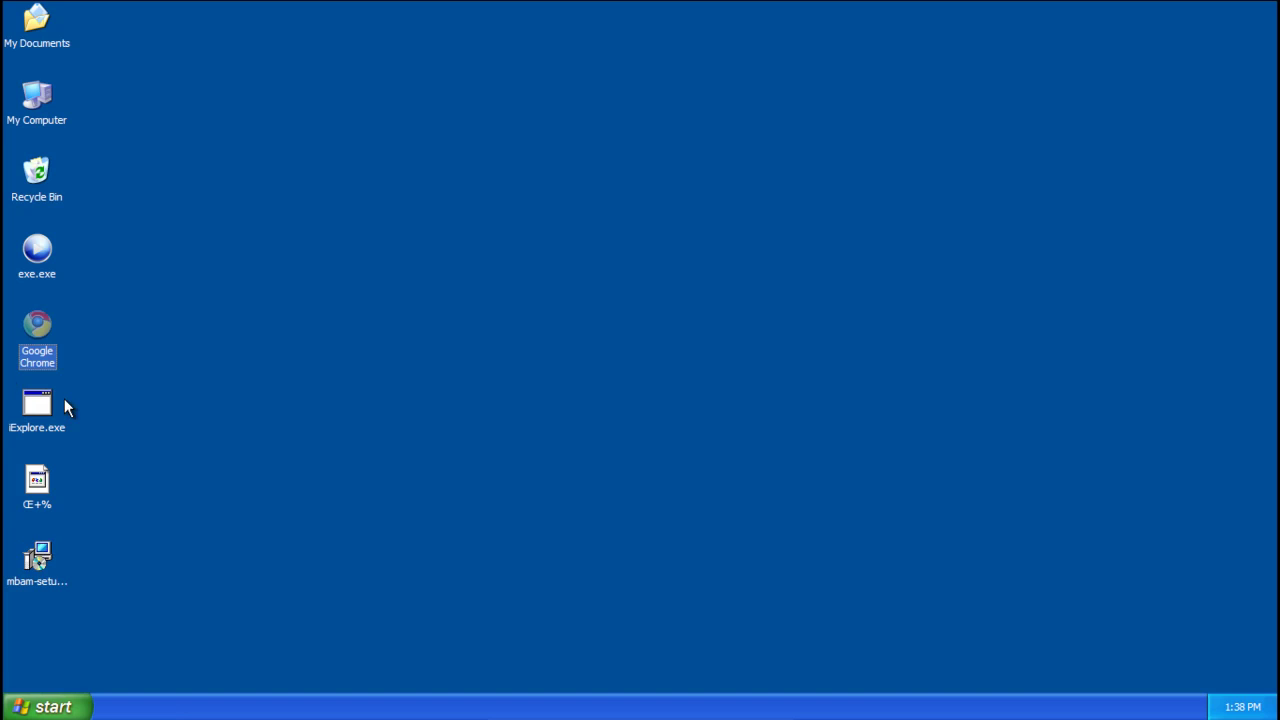
double_click(41, 579)
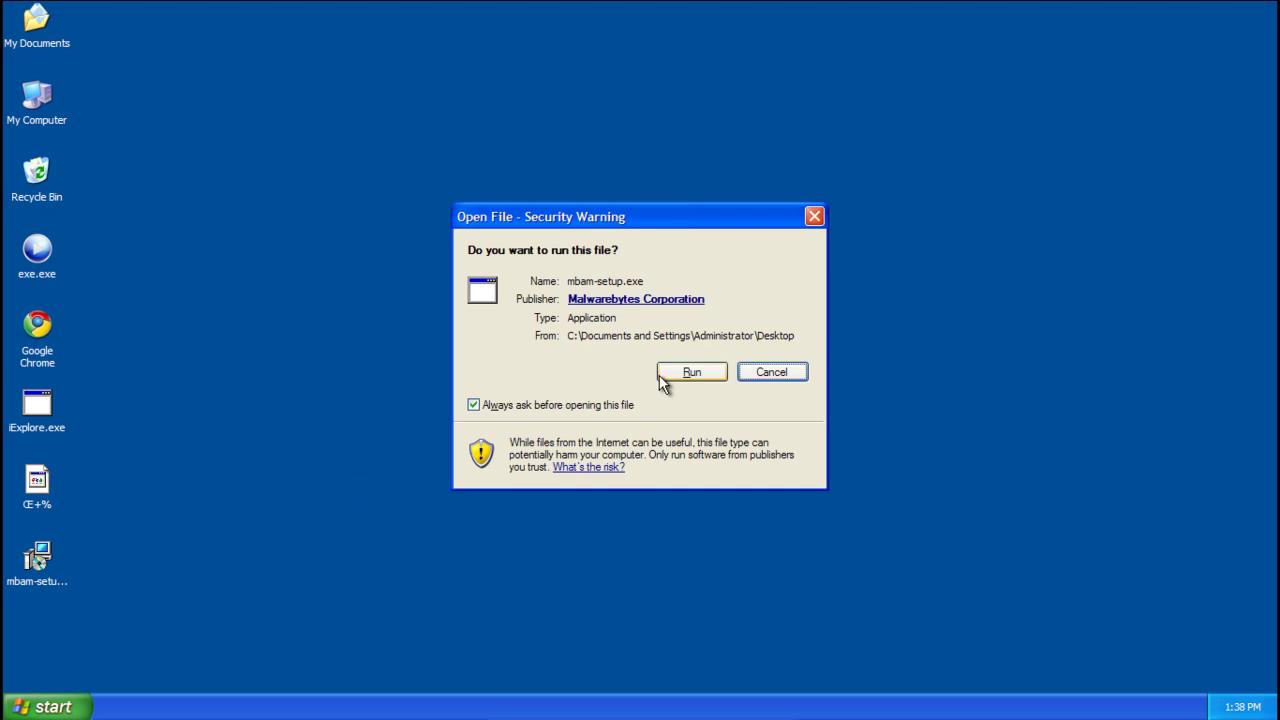
click(668, 375)
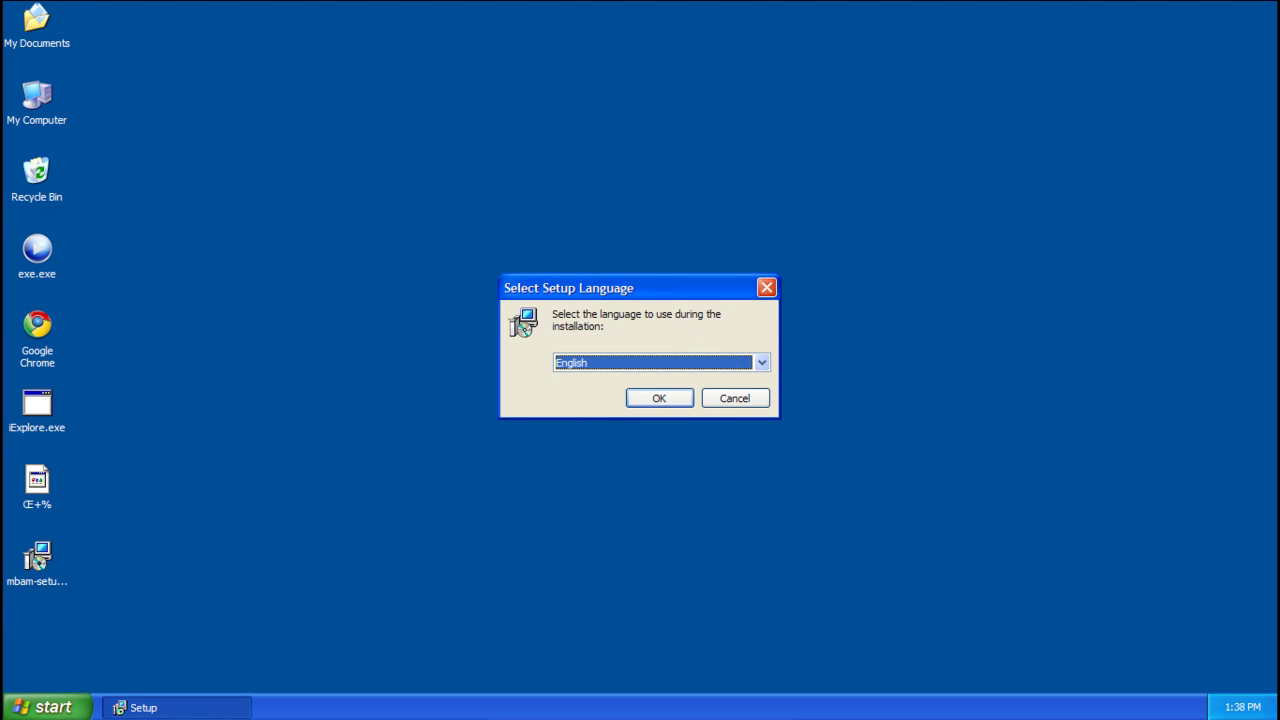
Start the Malwarebytes' Anti-Malware setup in English, accept the license agreement, and continue past the version information.
click(662, 404)
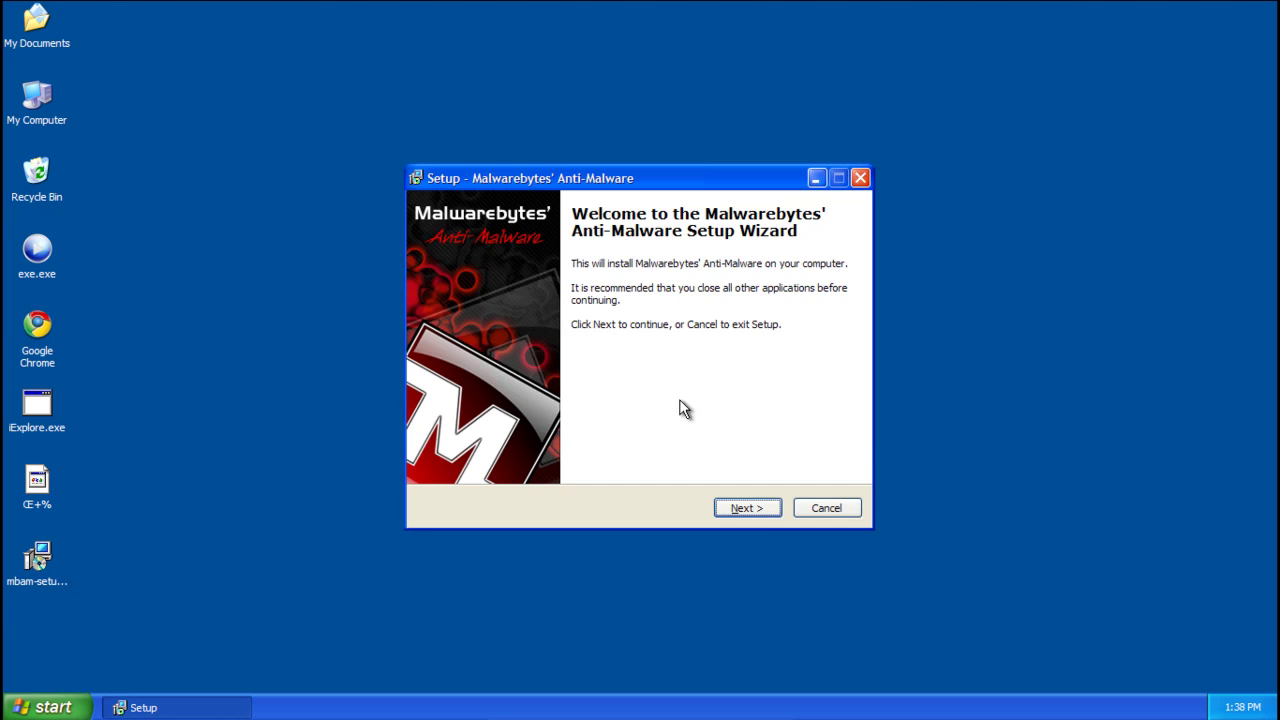
click(758, 508)
click(632, 452)
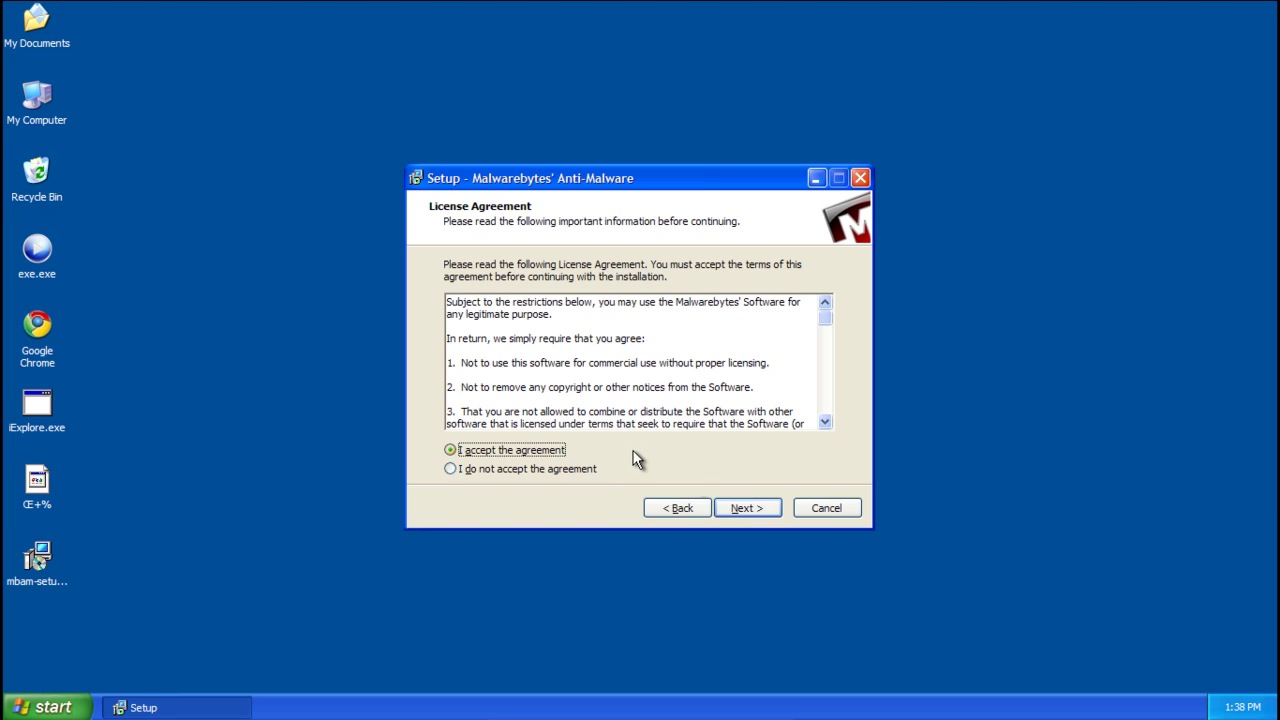
click(764, 507)
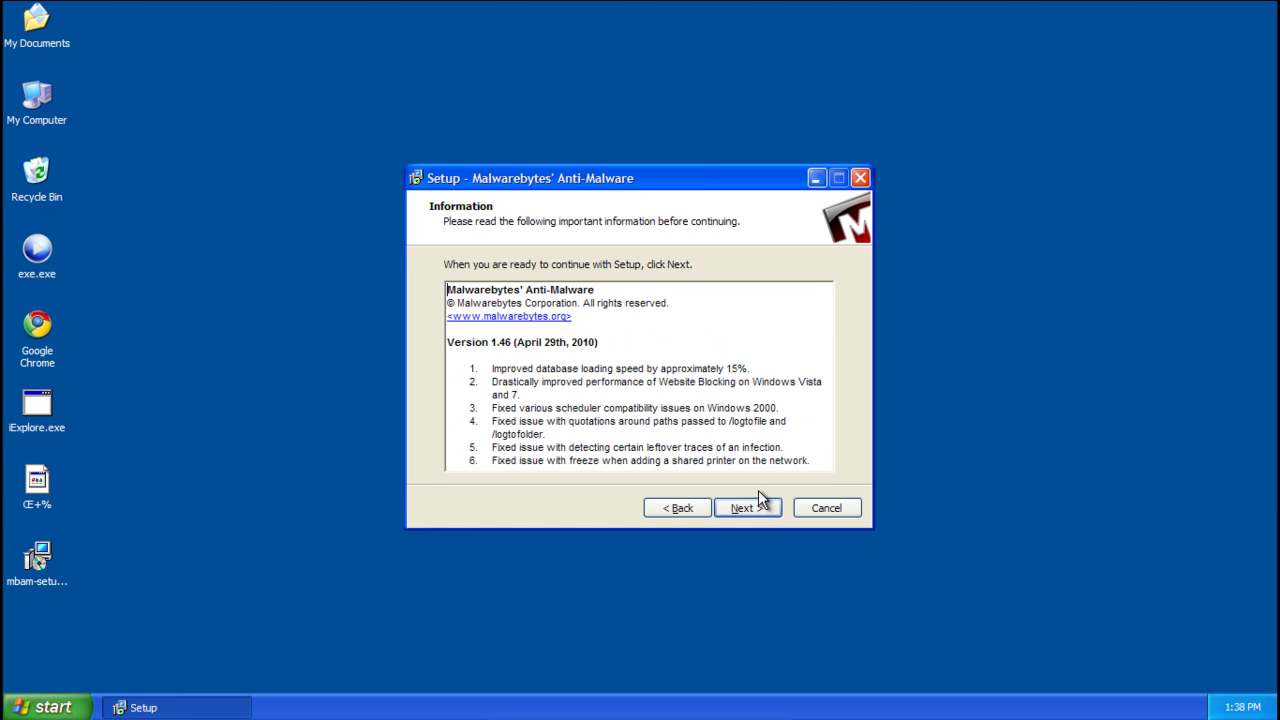
click(745, 505)
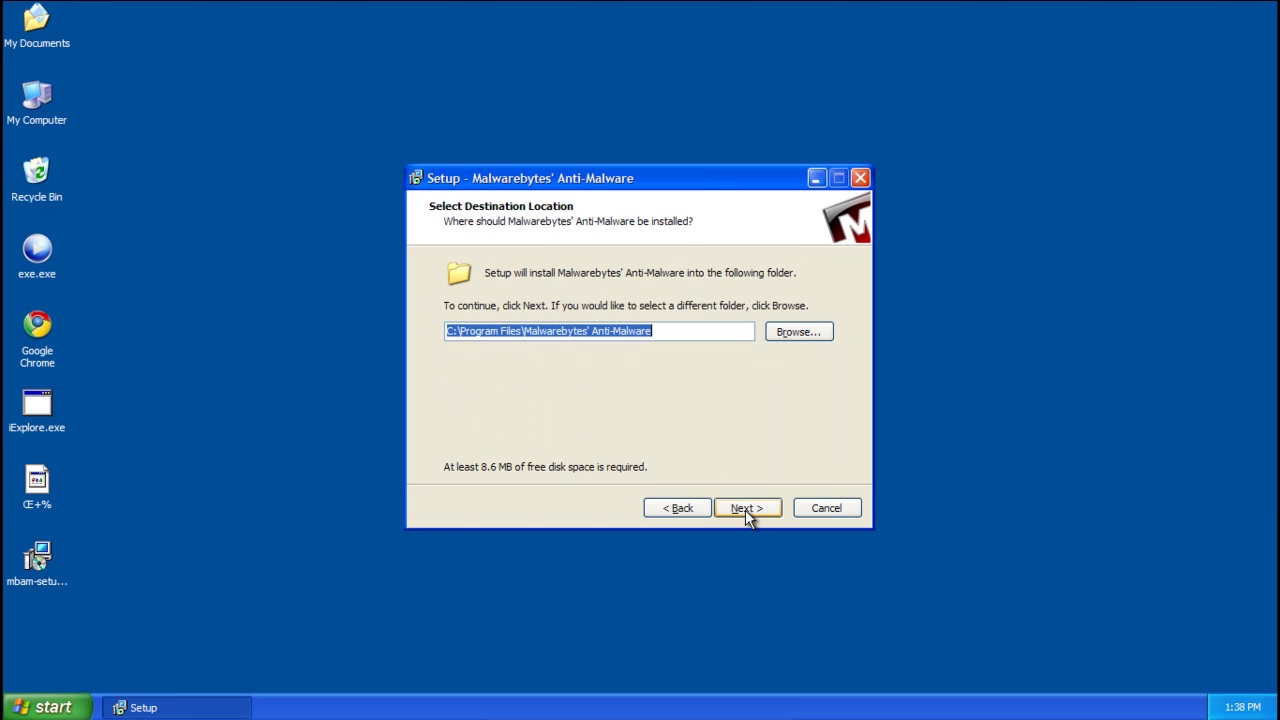
Install into C:\Program Files\Malwarebytes' Anti-Malware with a desktop icon, and finish the setup with updating and launching the program enabled.
click(745, 510)
click(726, 510)
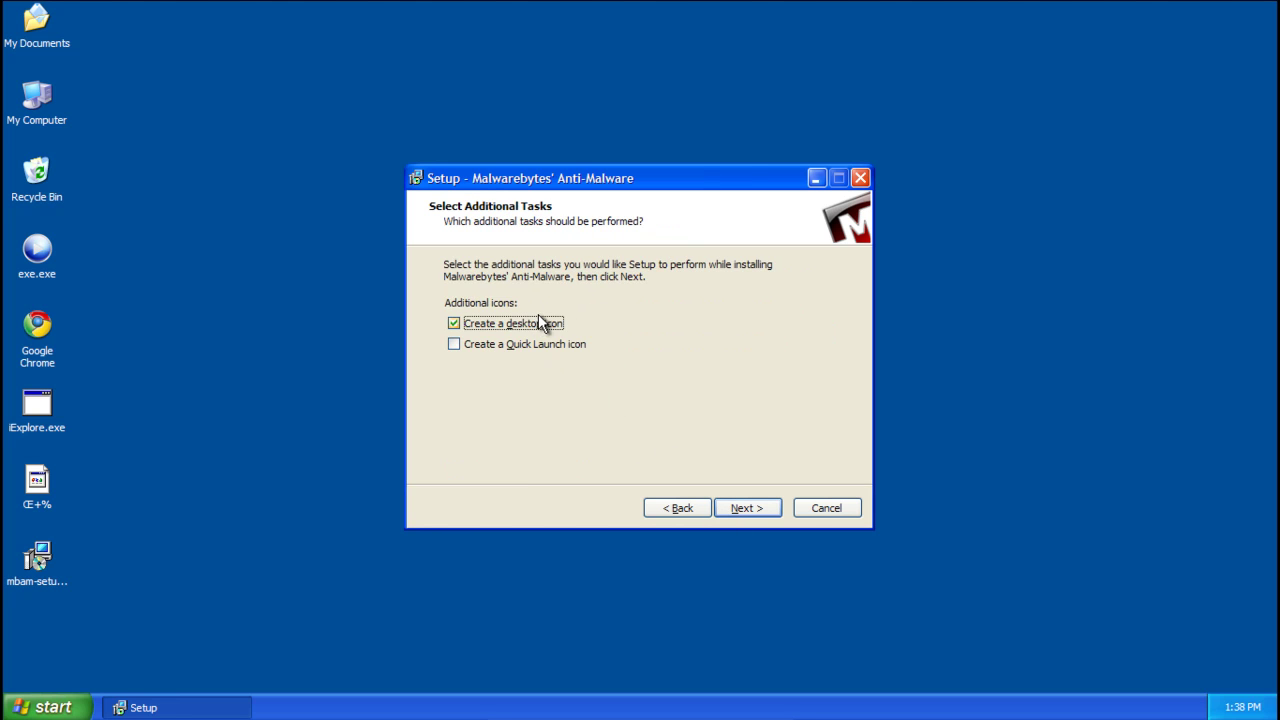
click(729, 510)
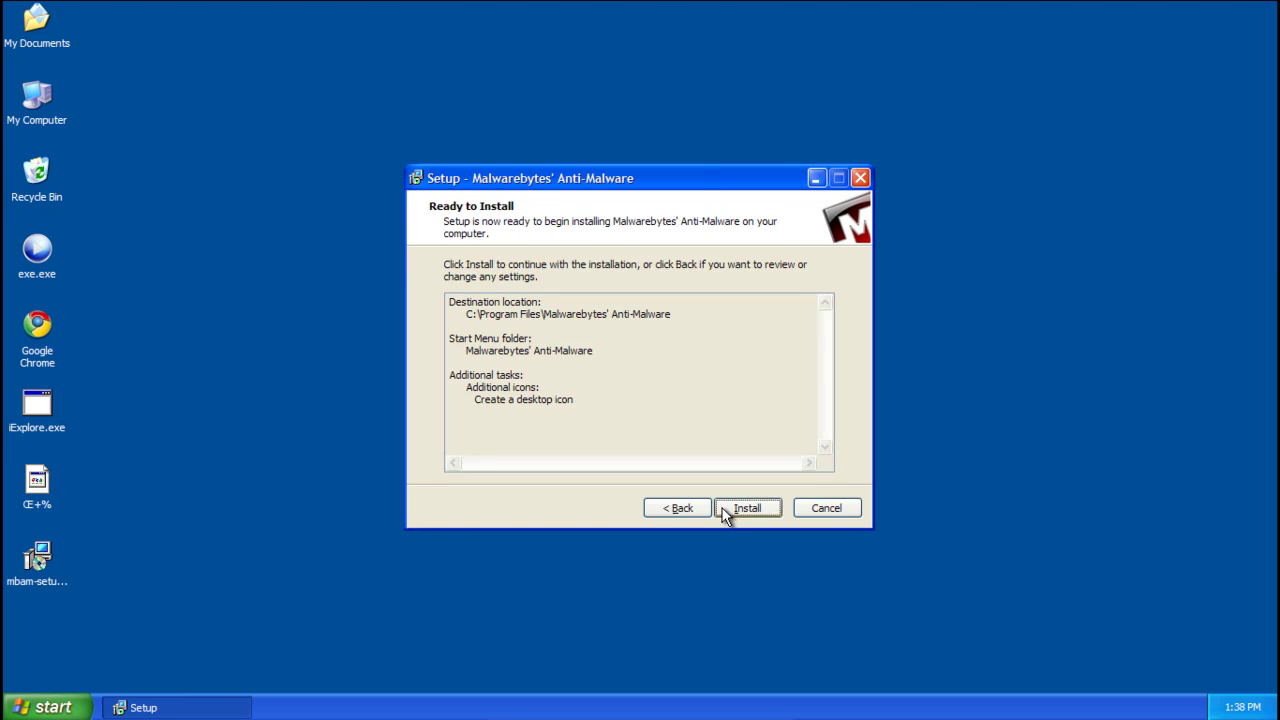
click(735, 512)
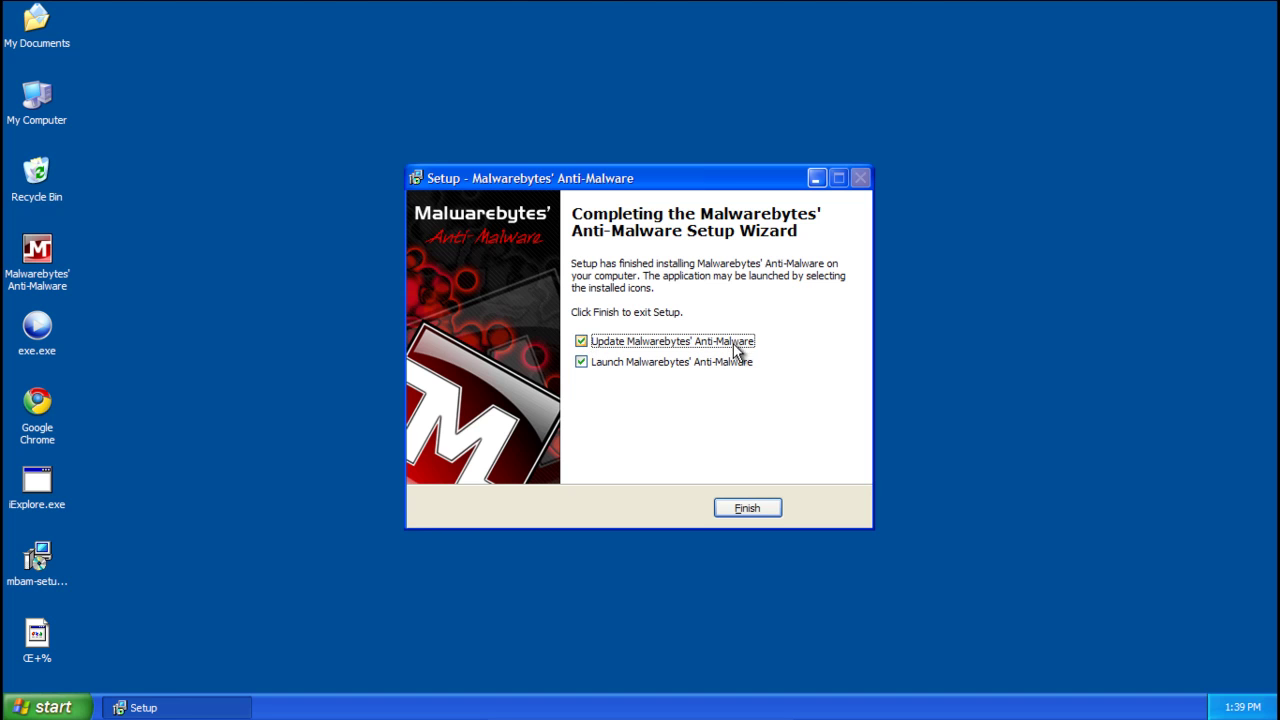
click(750, 511)
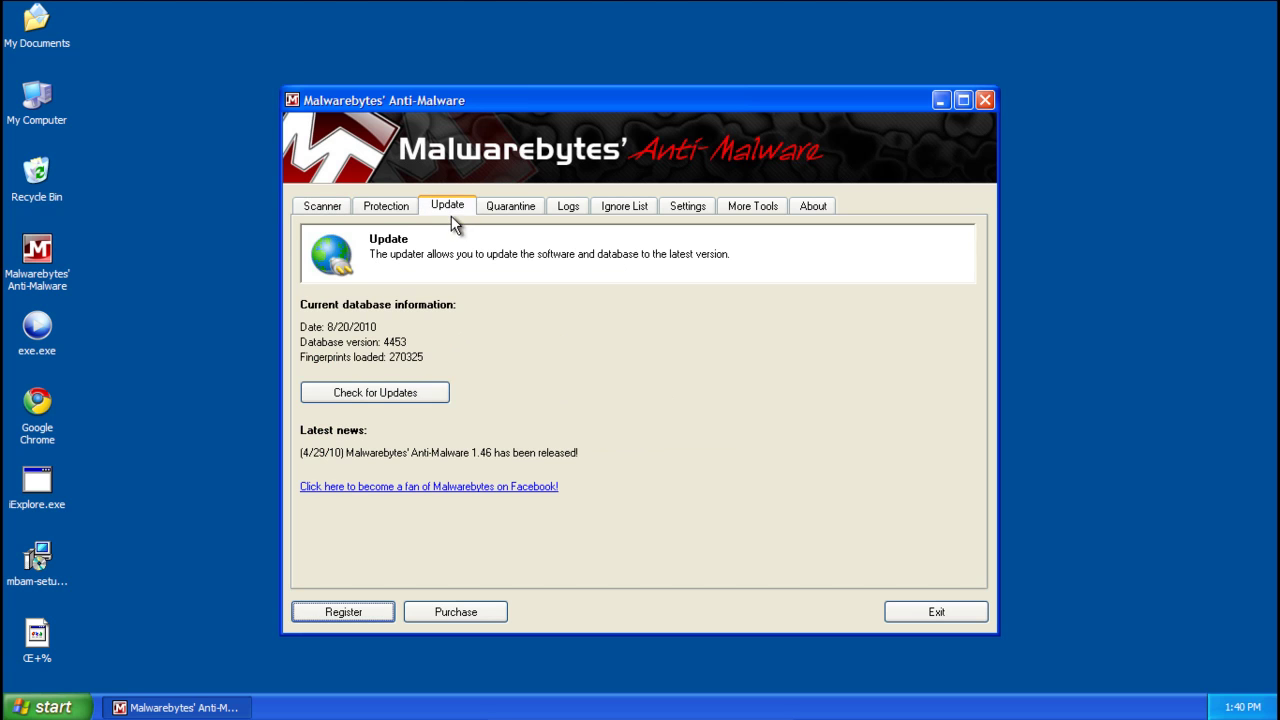
Check for database updates, and run a quick scan of the system.
click(341, 394)
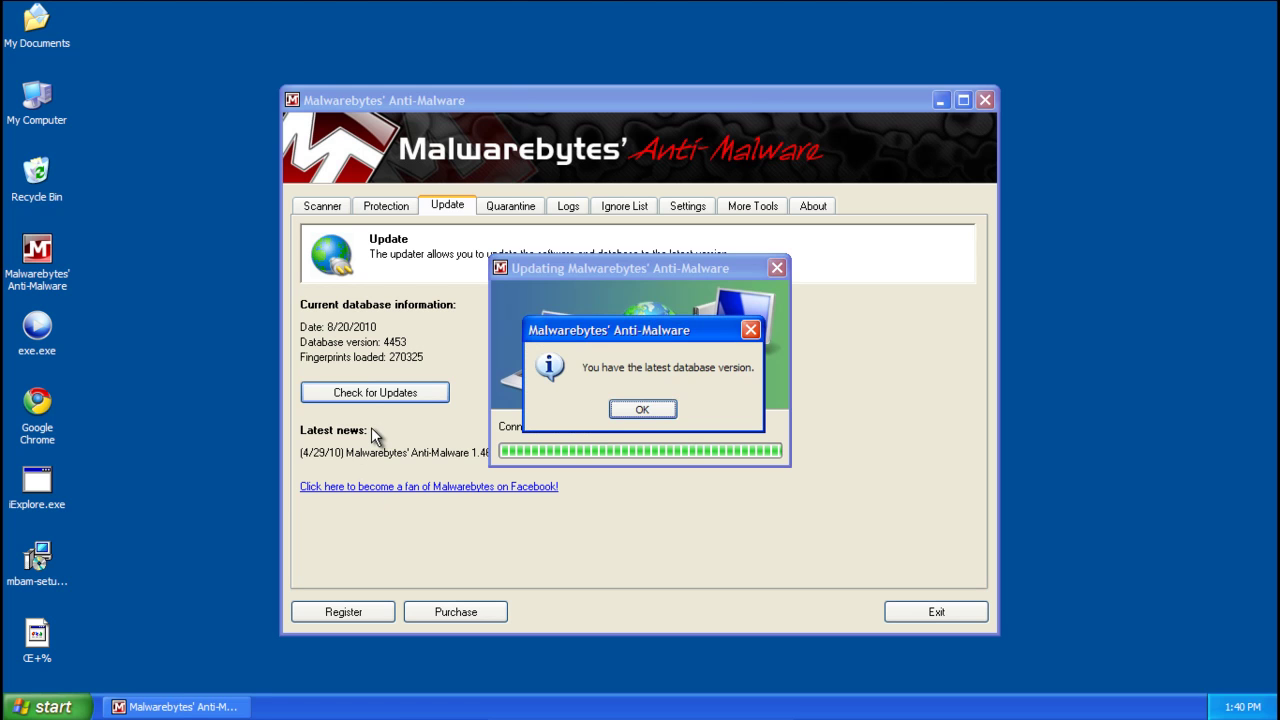
click(642, 410)
click(322, 212)
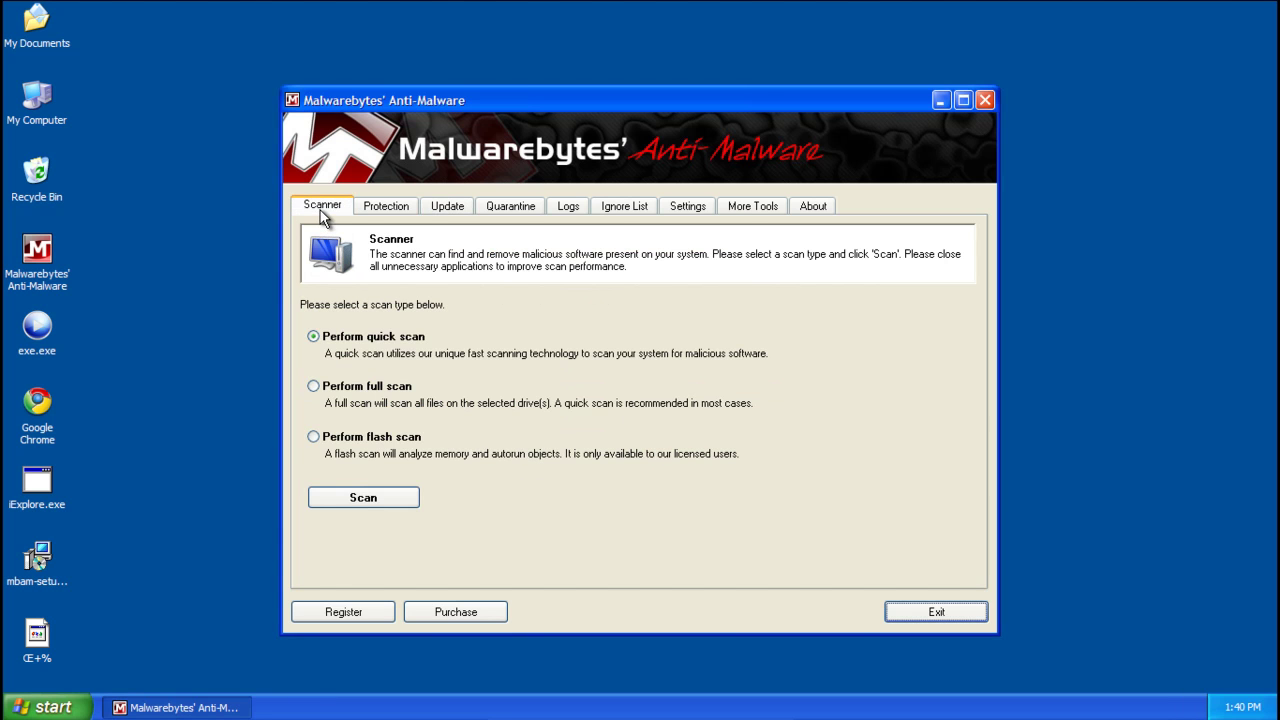
click(358, 498)
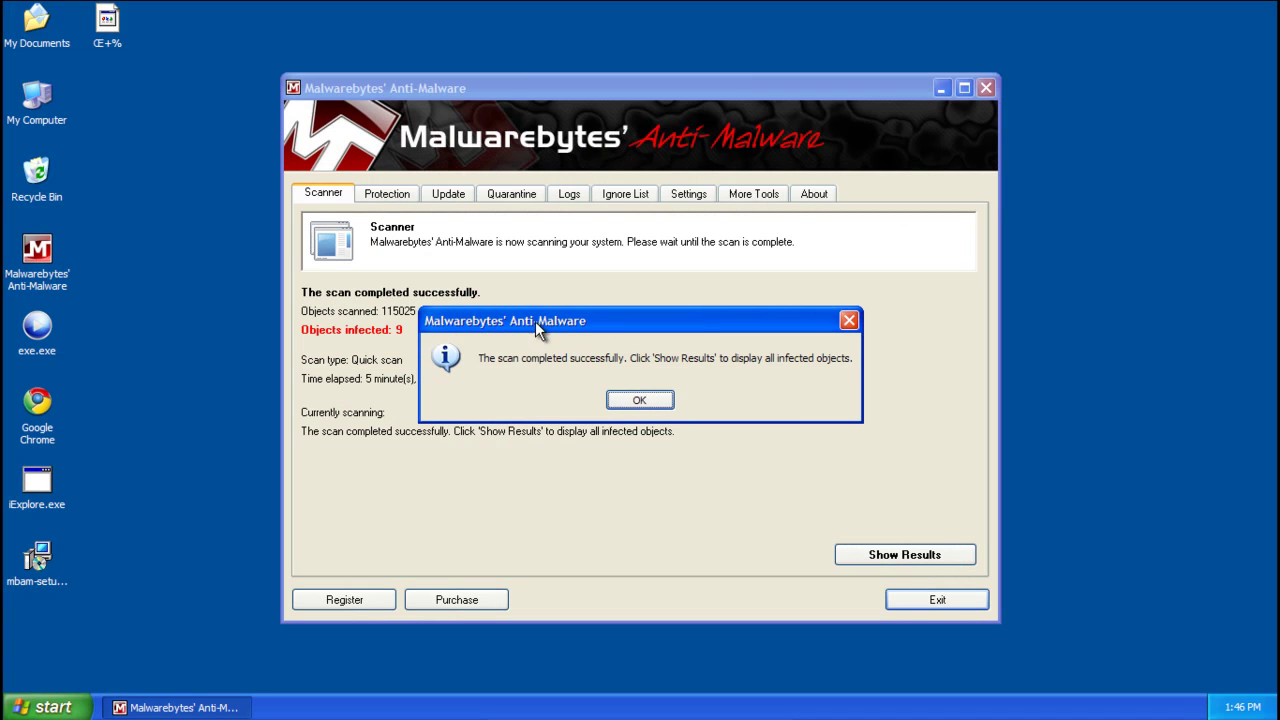
Display the infected objects from the completed scan, and remove all the checked Rogue and Hijack items.
mouse_move(551, 320)
mouse_down()
mouse_move(607, 327)
mouse_move(552, 322)
mouse_up()
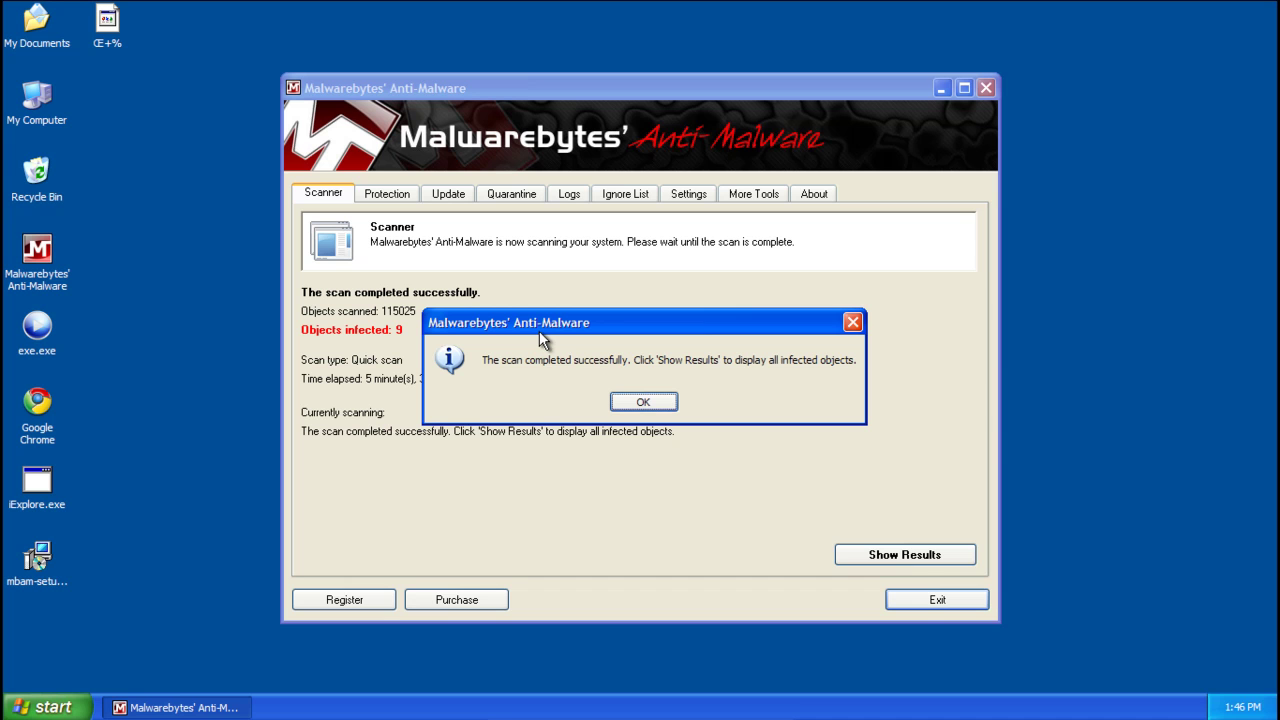
click(643, 402)
click(886, 558)
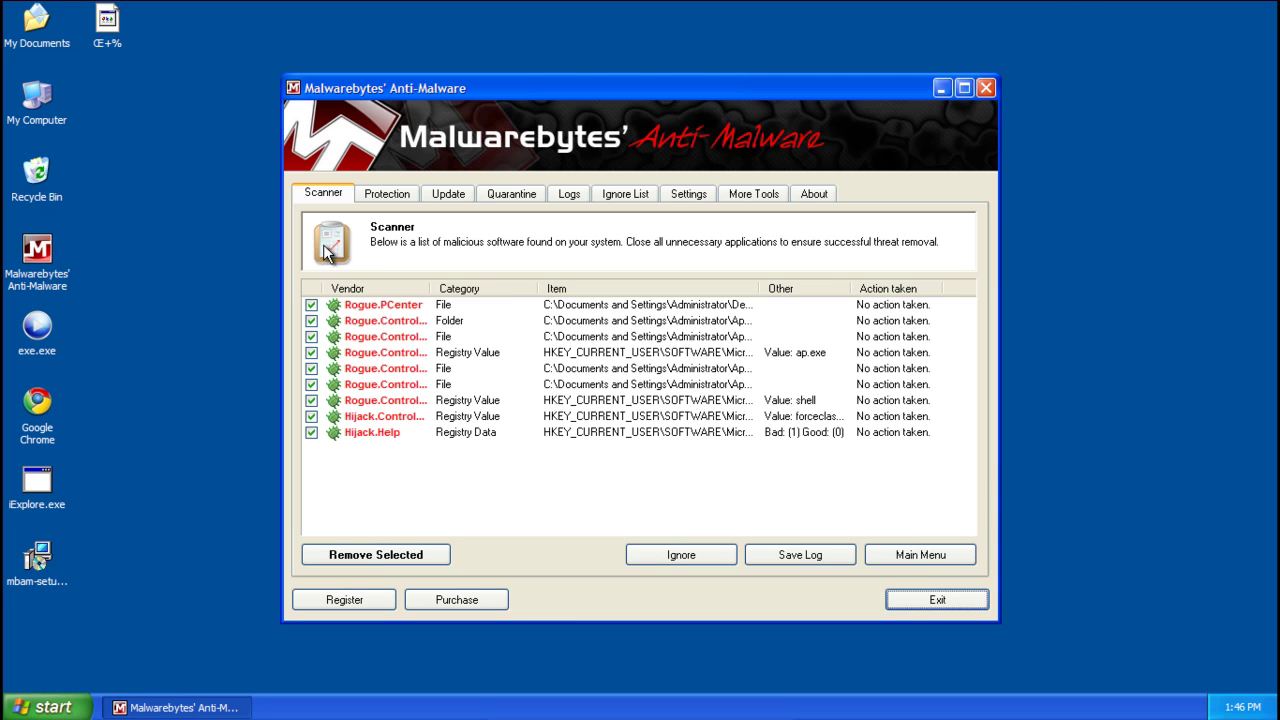
click(380, 557)
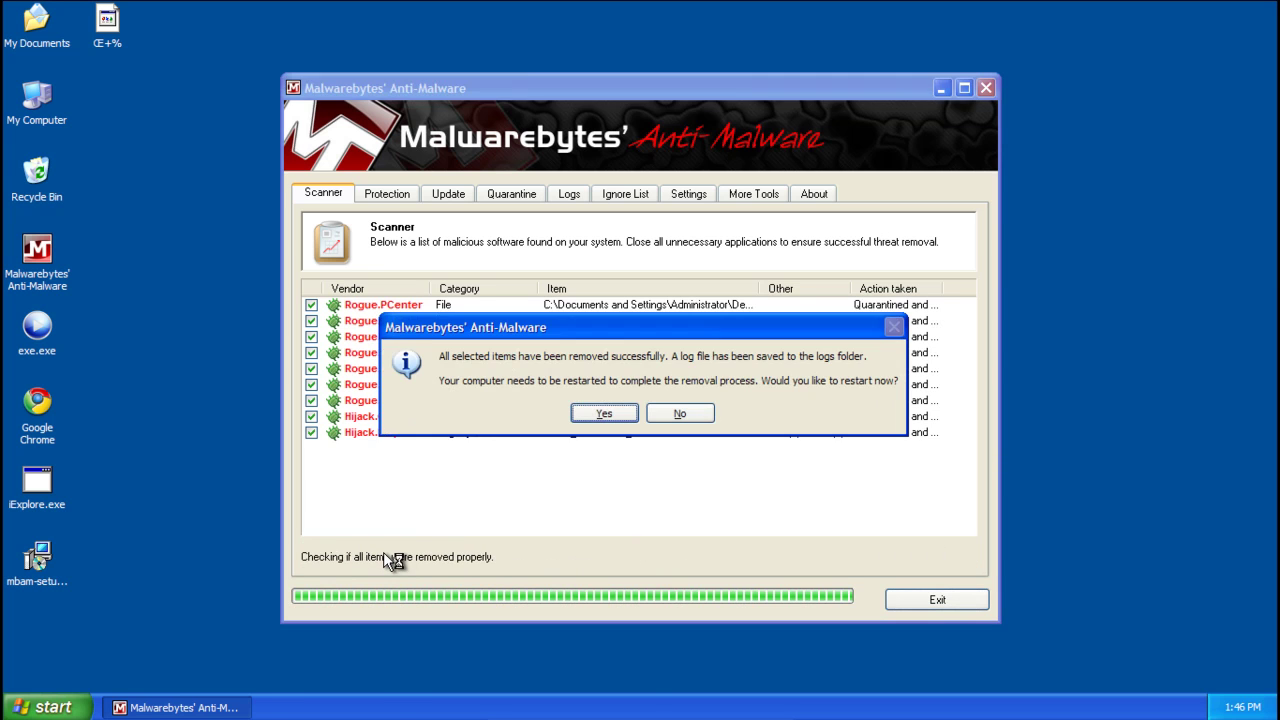
Read through the removal log down to the infected files, close it, and restart the computer to complete the removal.
key(n)
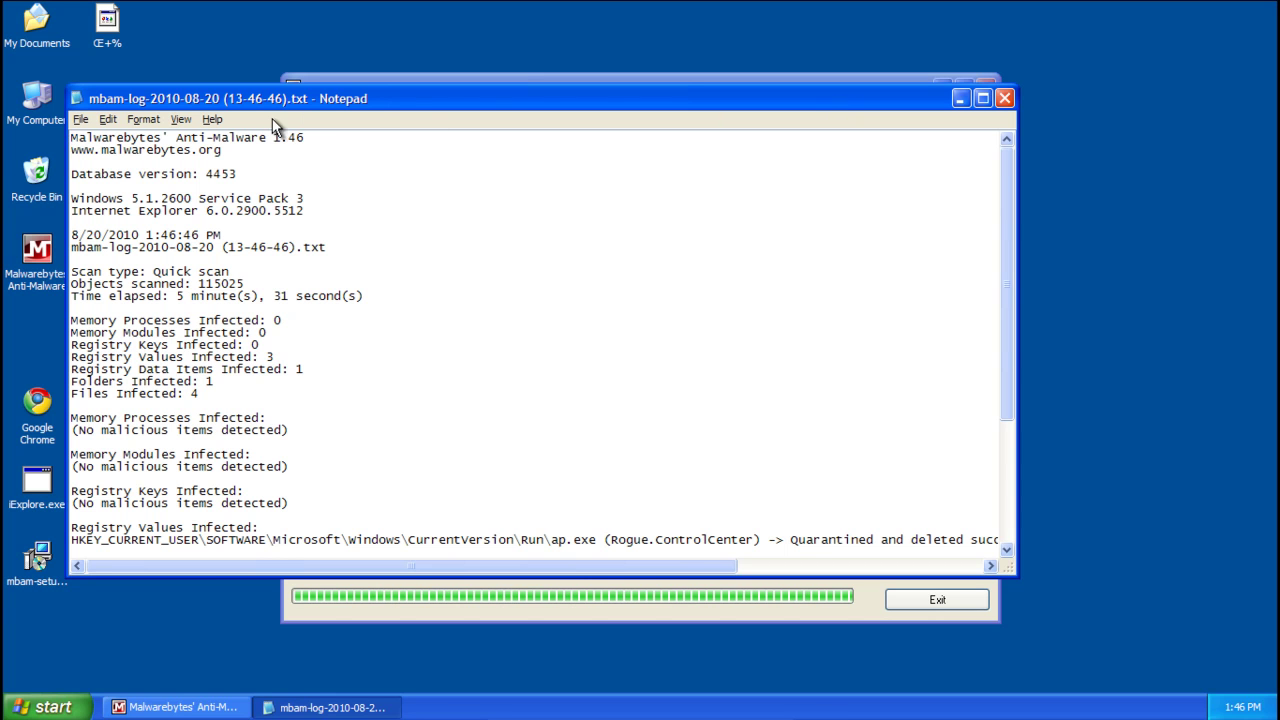
scroll(242, 210, down, 5)
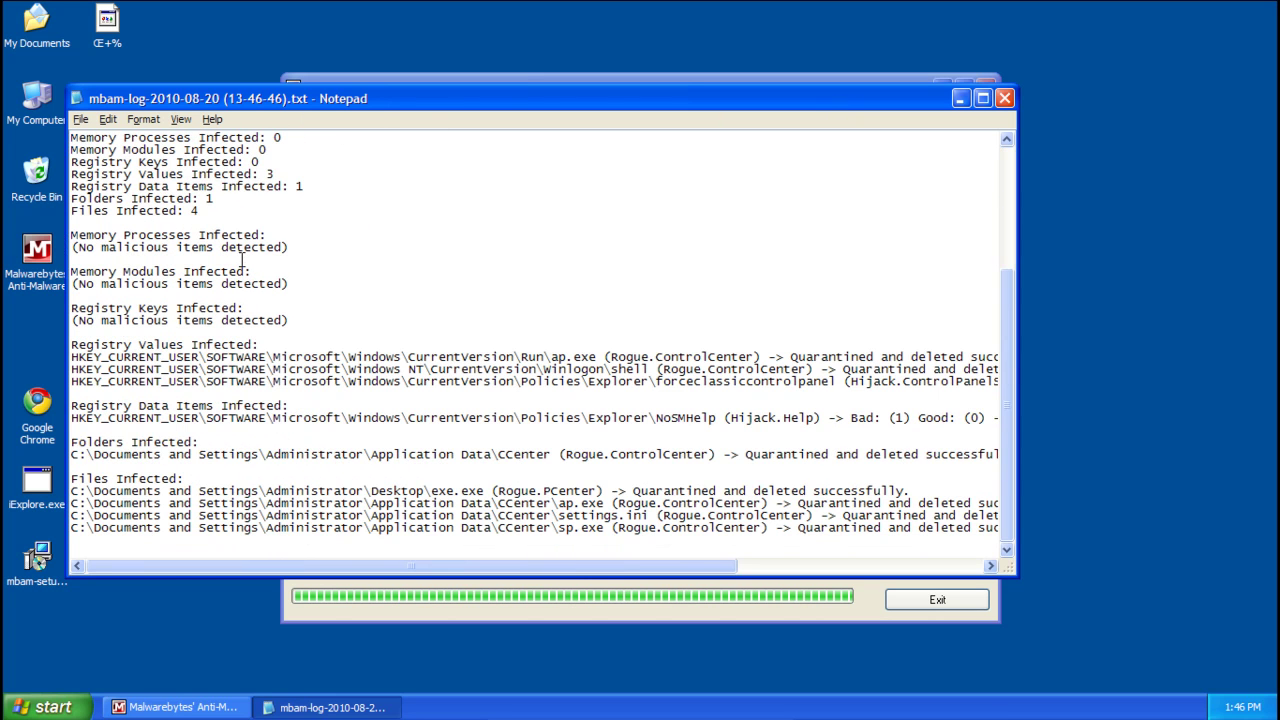
click(1005, 99)
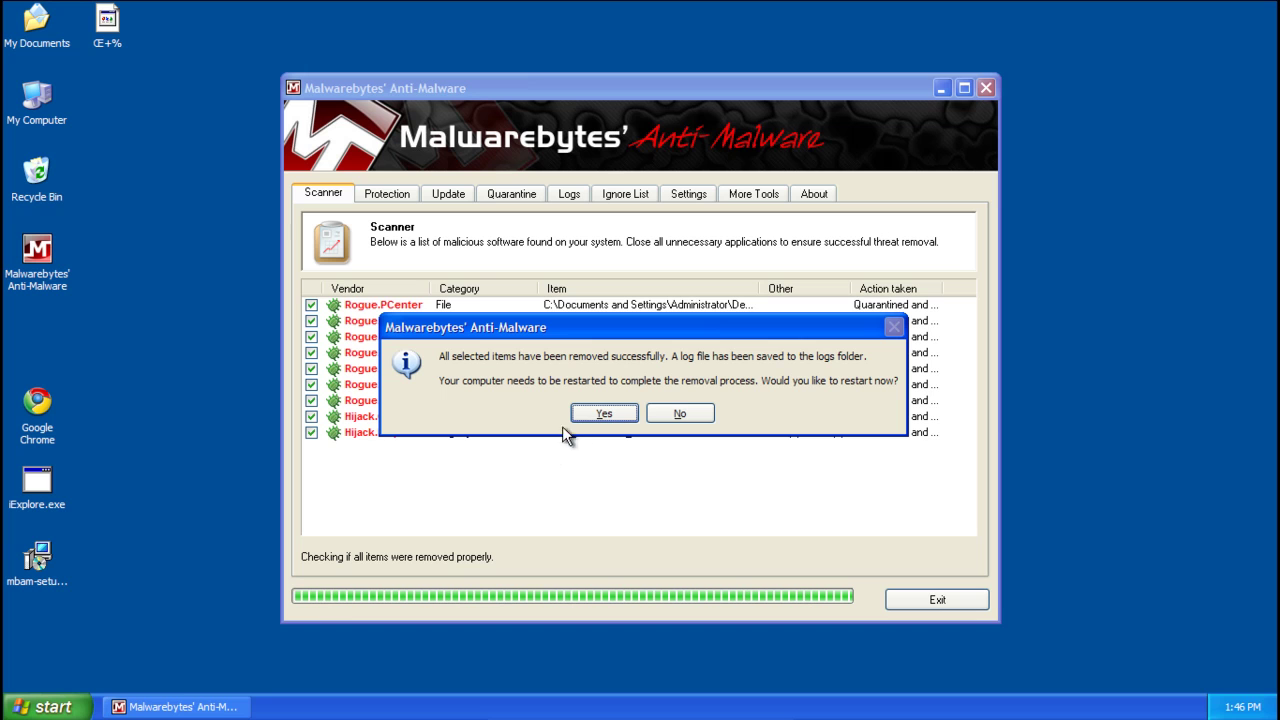
click(591, 417)
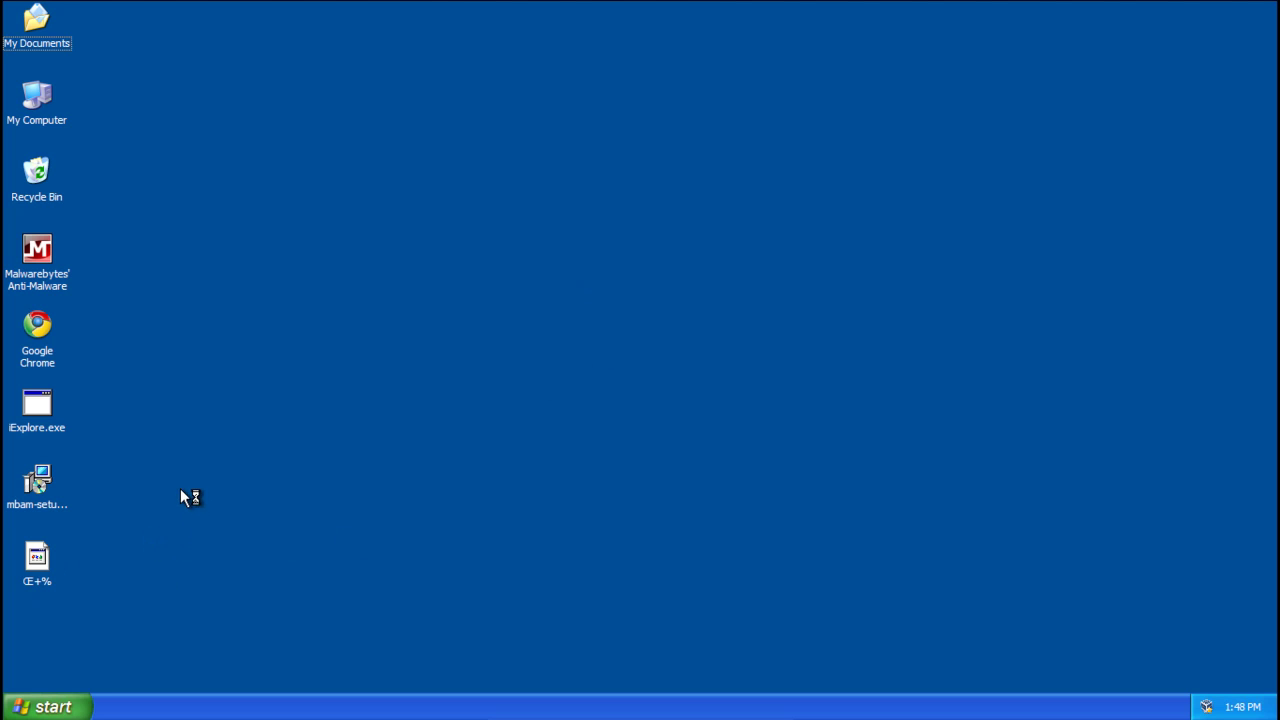
Move iExplore.exe, mbam-setup.exe and the Œ+% file from the desktop to the Recycle Bin, confirming deletion for all of them.
drag(143, 382, 3, 516)
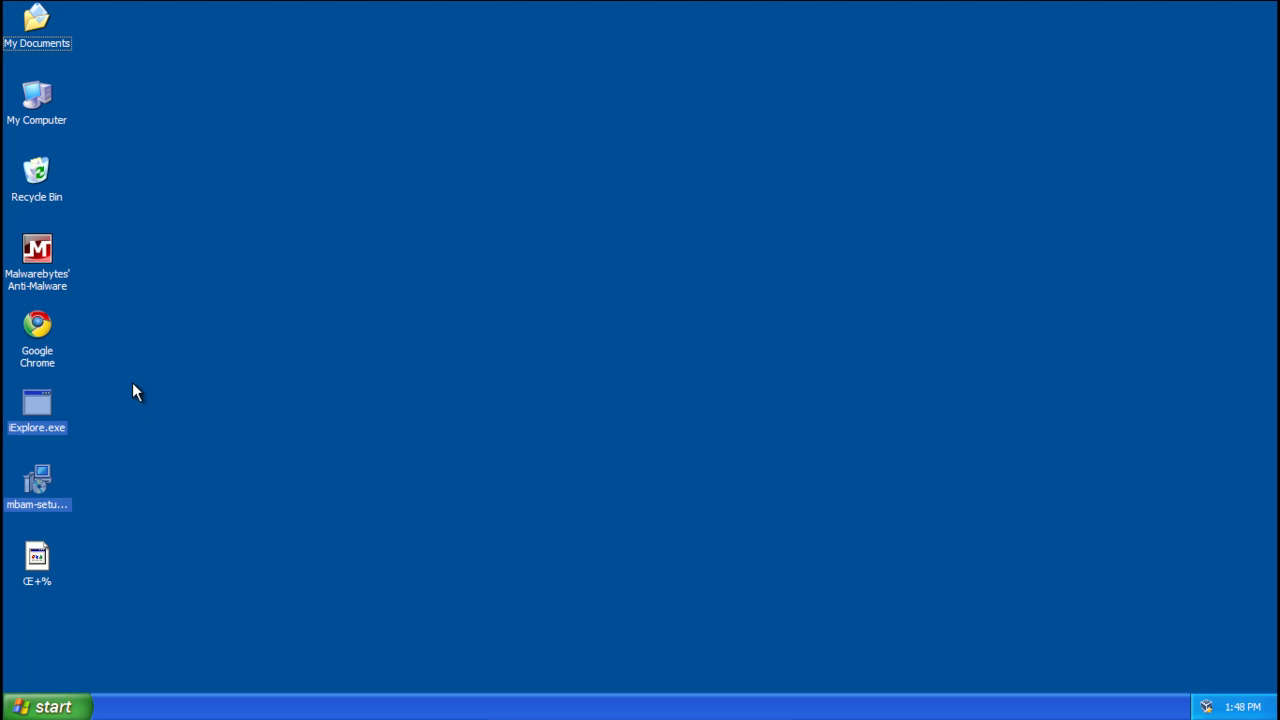
drag(131, 389, 3, 566)
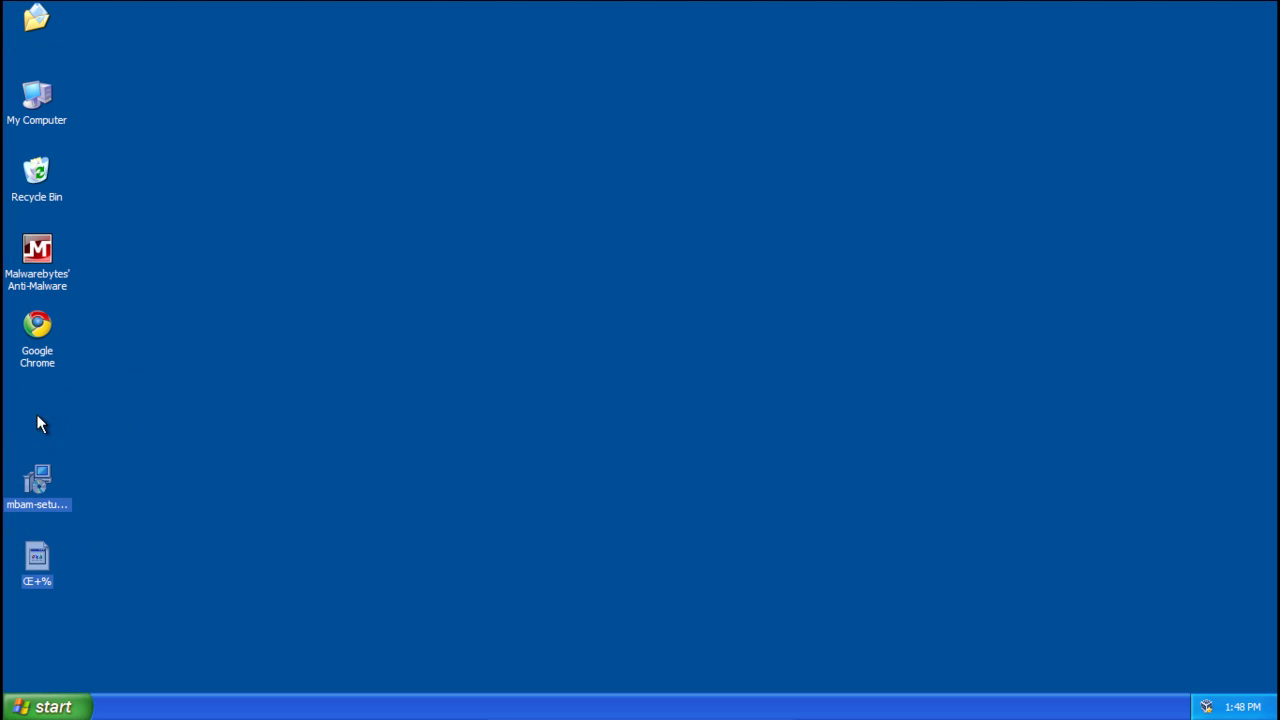
click(38, 186)
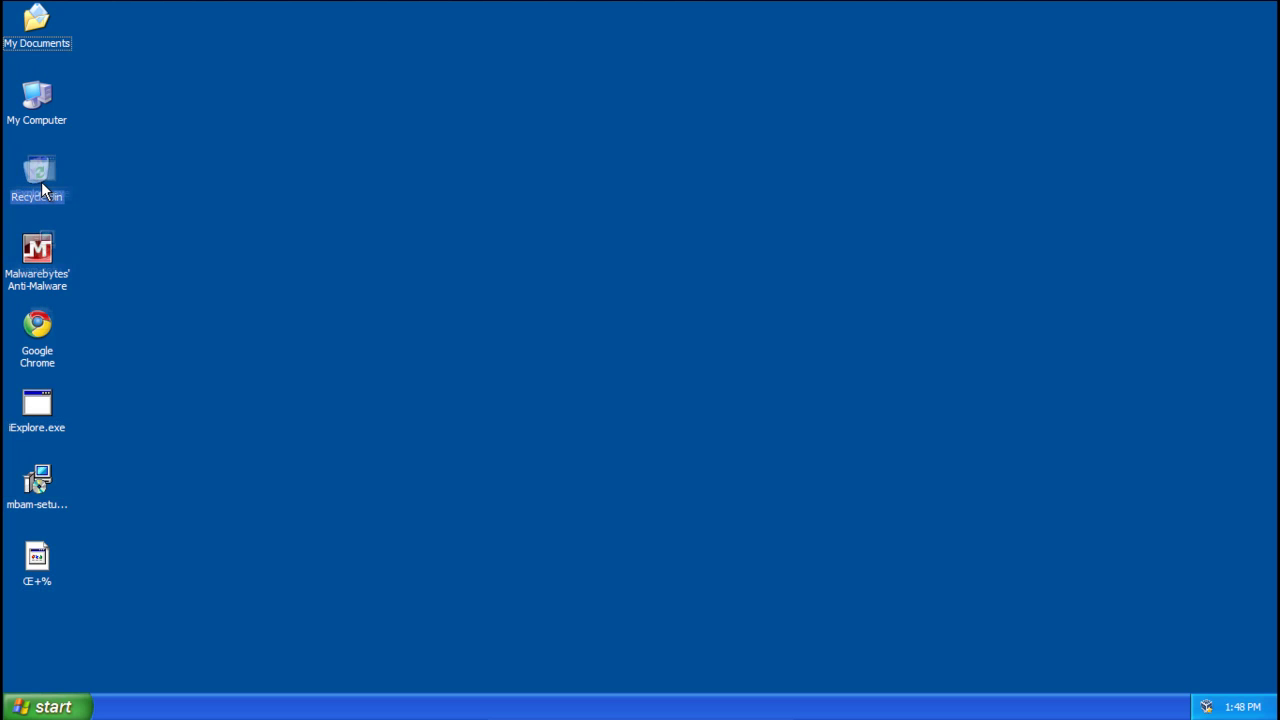
drag(41, 186, 41, 186)
click(287, 478)
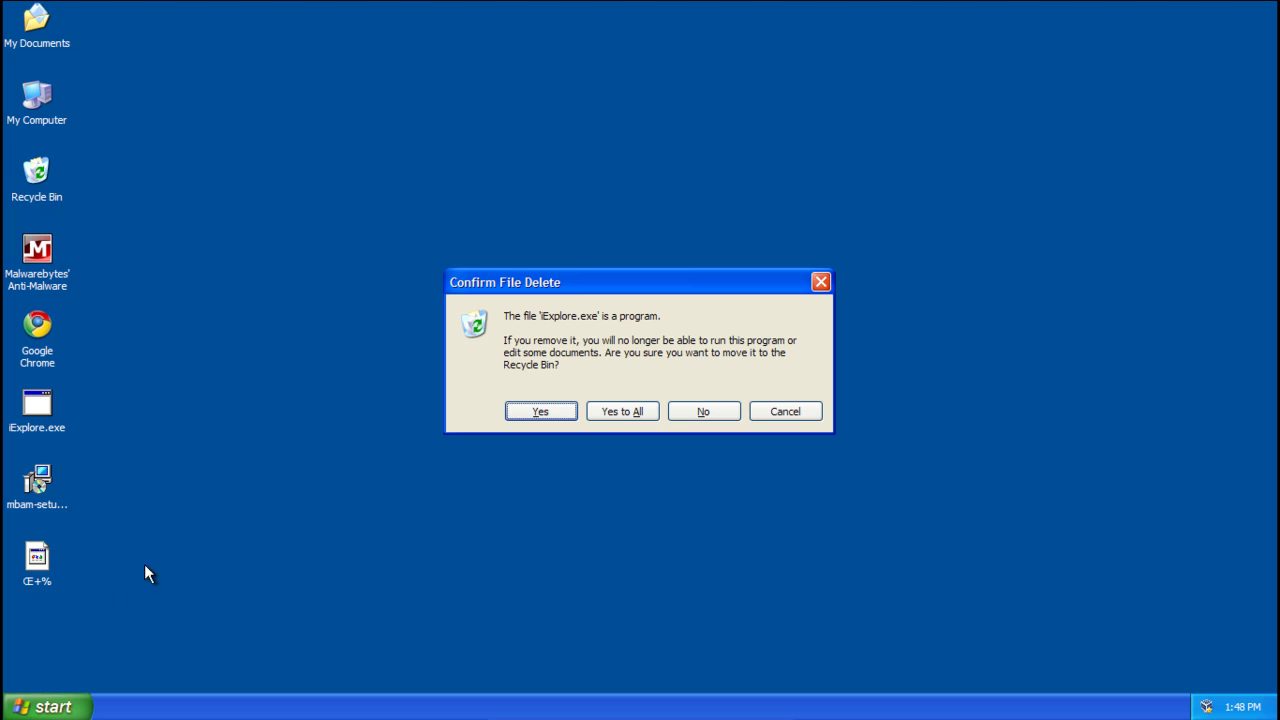
click(614, 413)
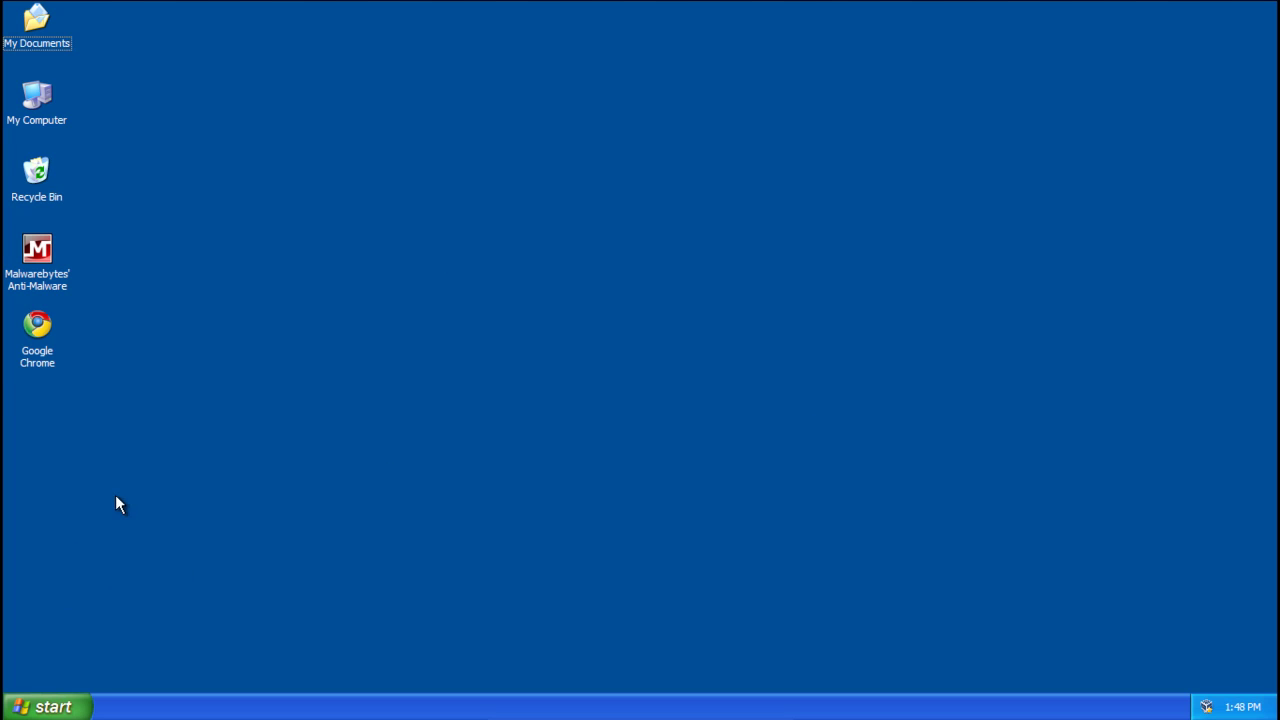